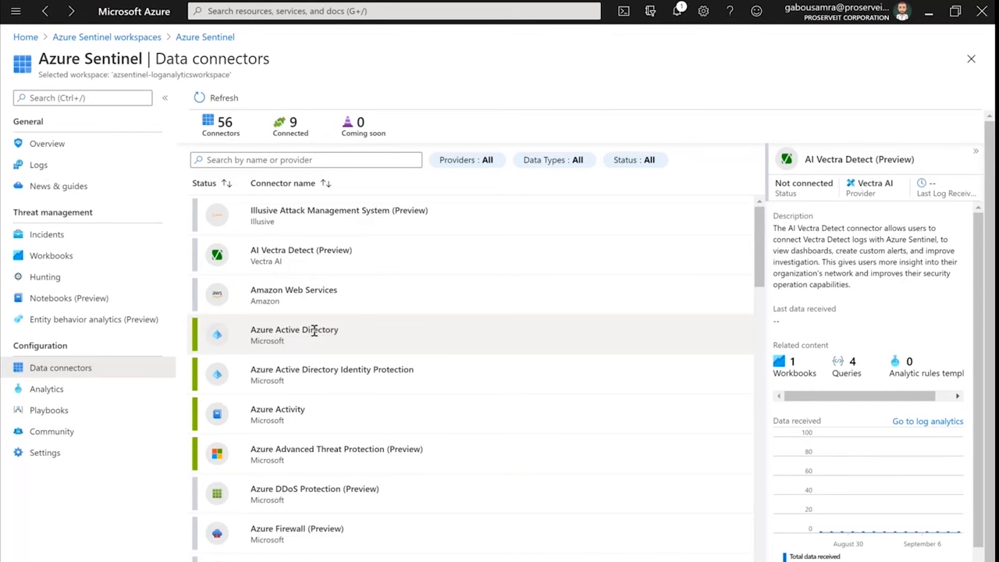
# Open the Azure Active Directory connector page and view its recommended Azure AD Sign-in logs workbook
pyautogui.click(315, 330)
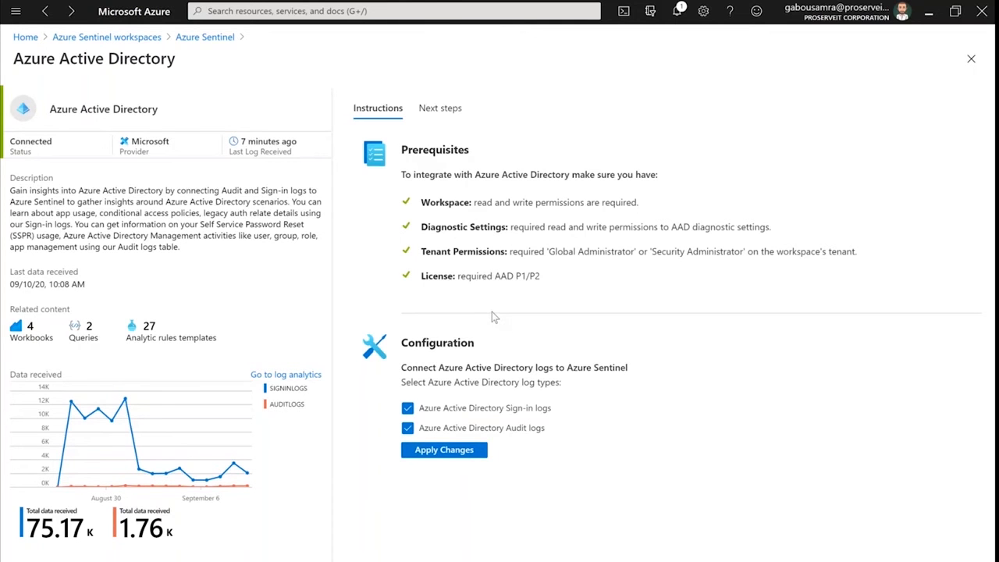
pyautogui.click(448, 110)
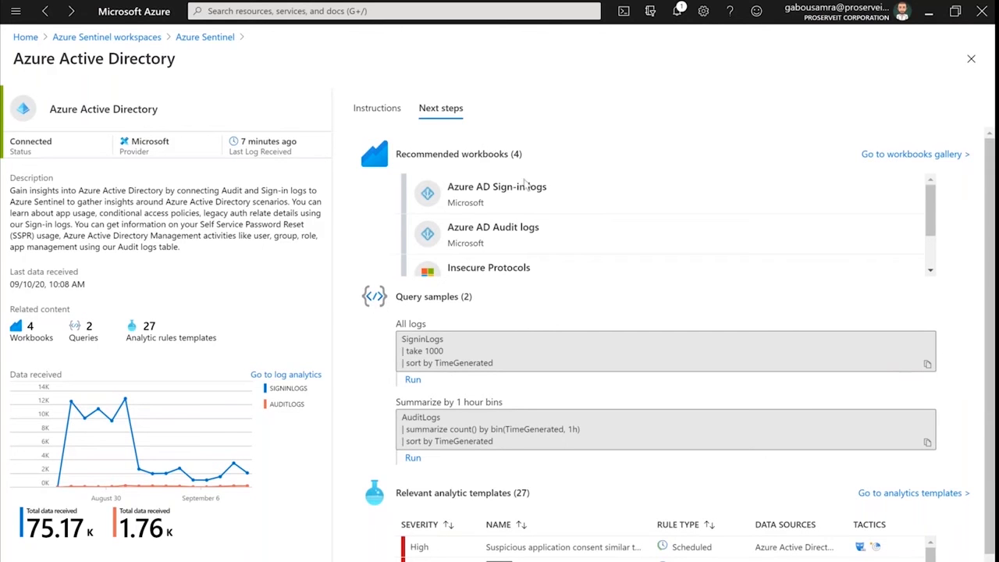
pyautogui.click(509, 193)
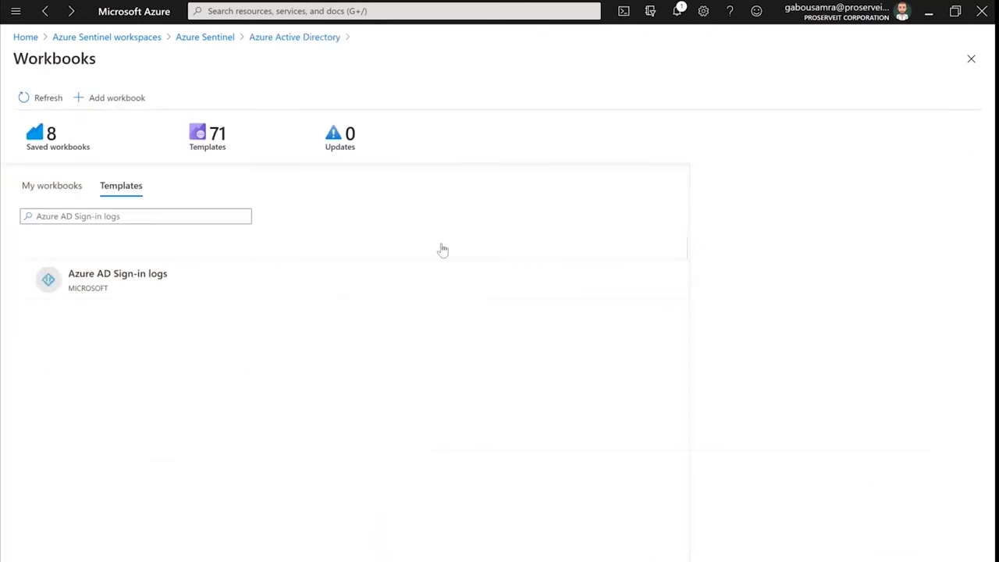
pyautogui.click(130, 278)
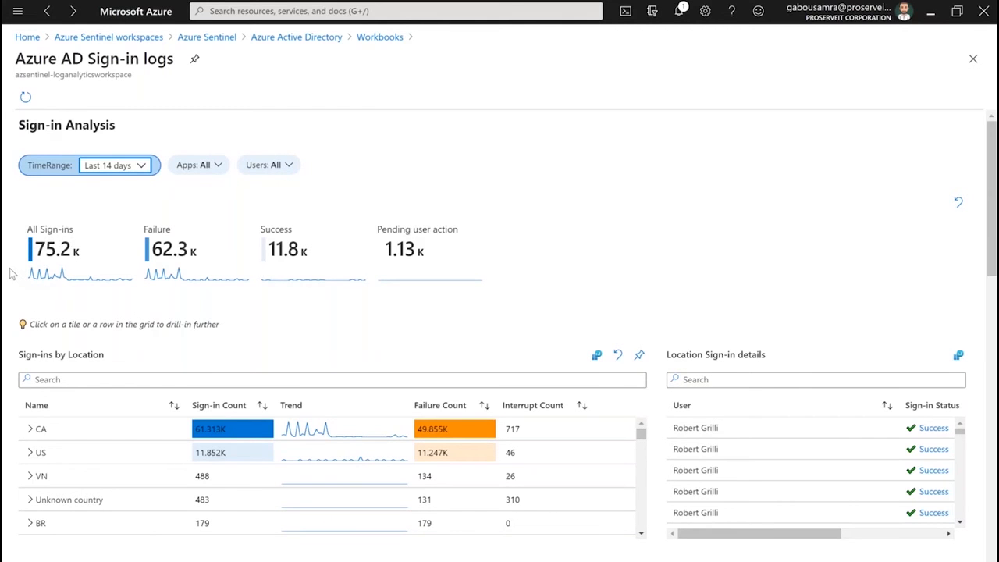
# Skim through the Azure AD Sign-in logs workbook and examine the sign-ins by location with their per-user sign-in details
pyautogui.scroll(-5, 12, 274)
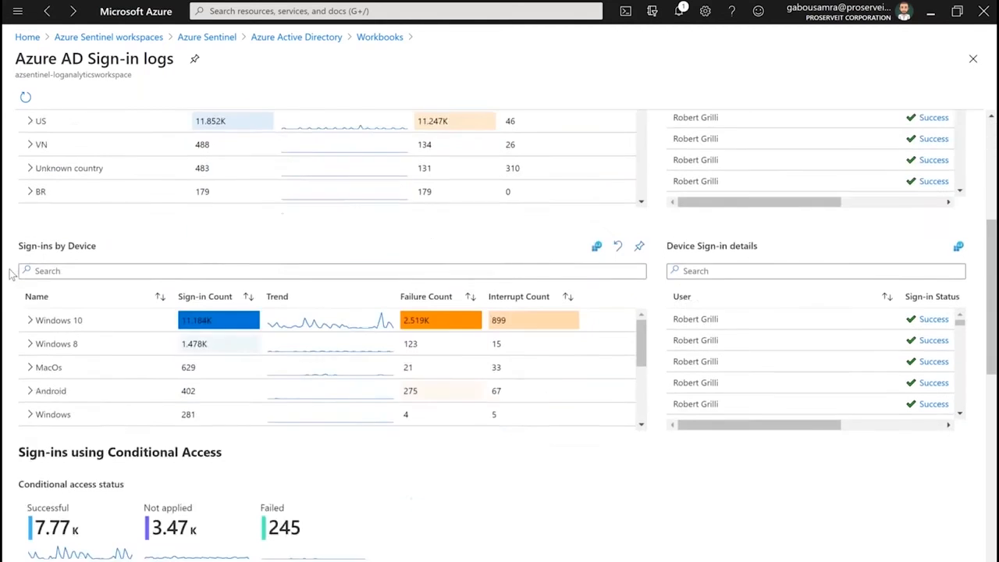
pyautogui.scroll(-10, 12, 273)
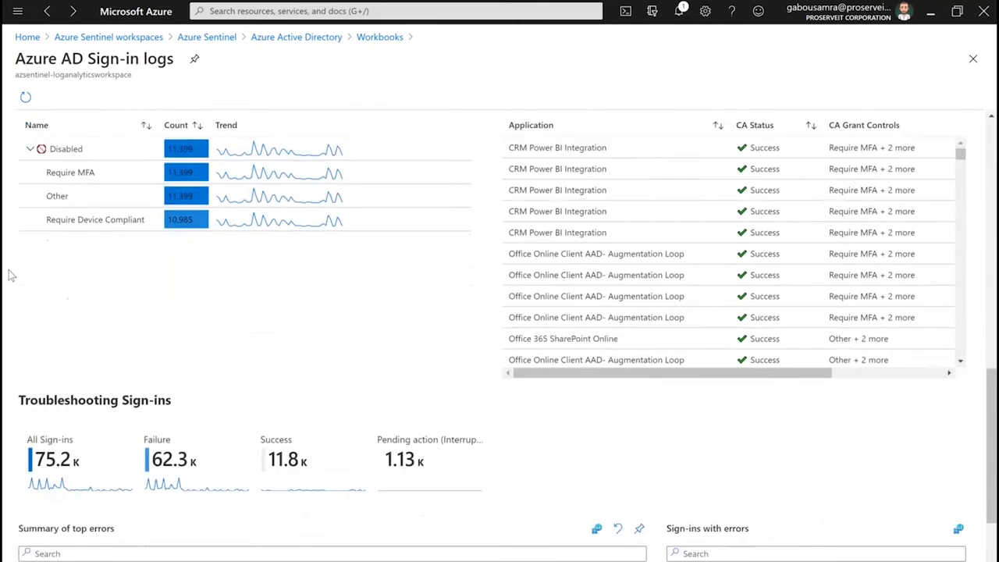
pyautogui.scroll(-3, 11, 275)
pyautogui.scroll(15, 5, 284)
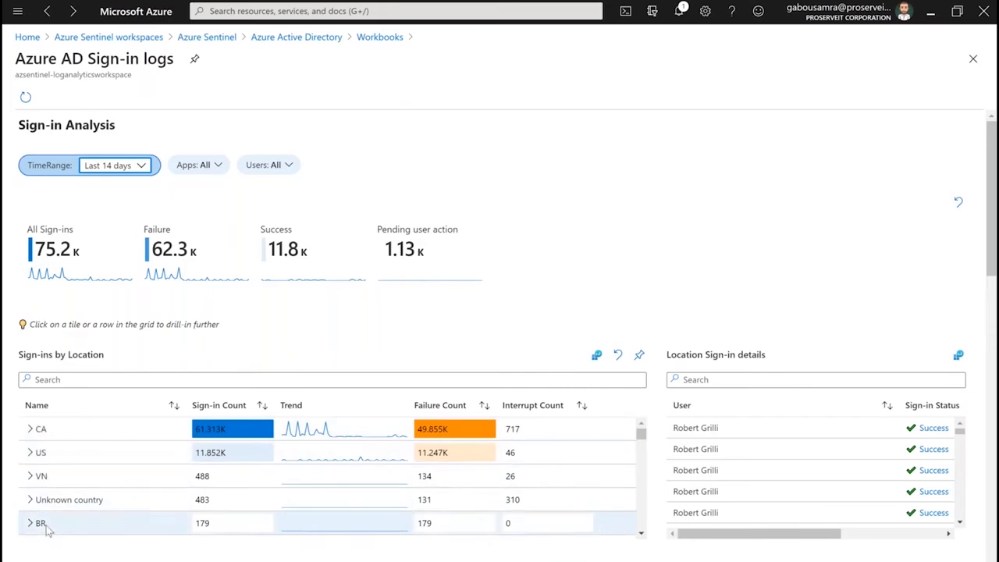
pyautogui.click(46, 429)
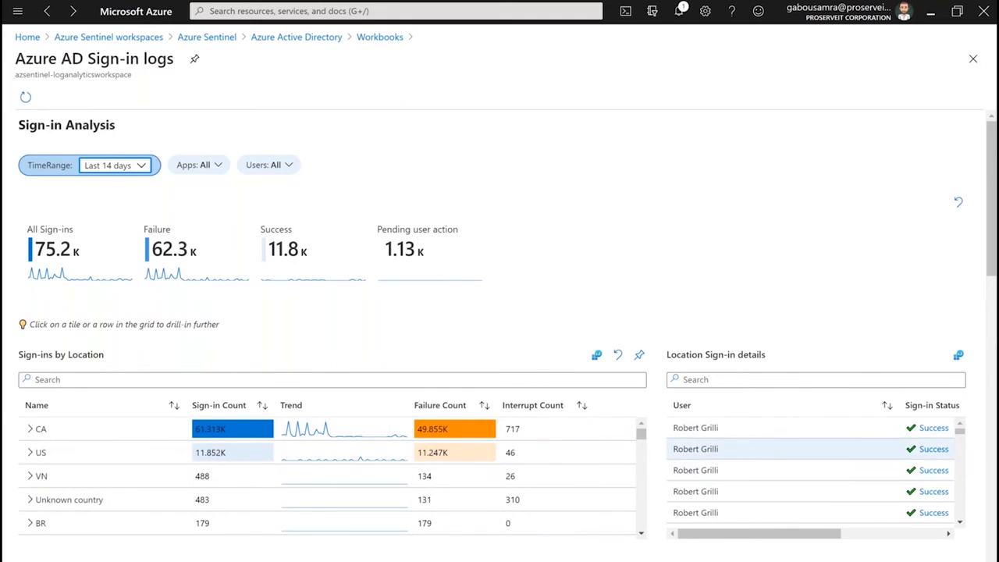
pyautogui.scroll(-3, 747, 438)
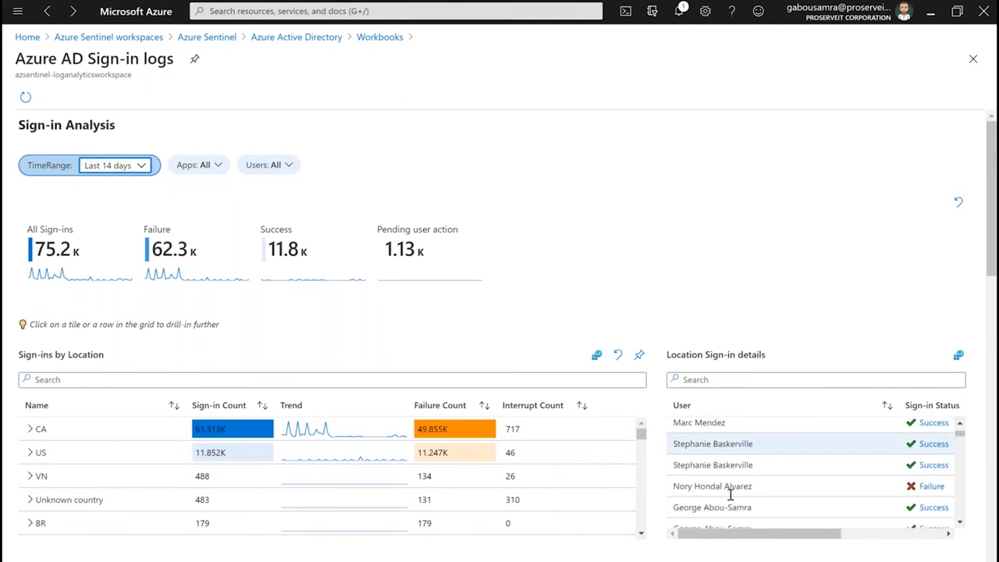
pyautogui.scroll(-10, 752, 503)
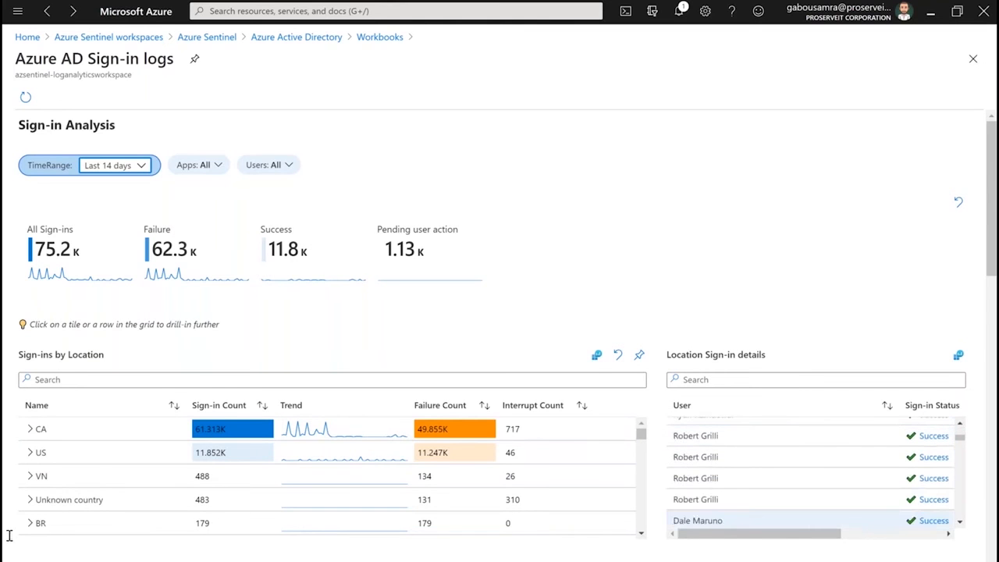
# Examine the workbook's sign-ins by device, Conditional Access status, recent sign-ins and summary of top errors
pyautogui.scroll(-4, 8, 535)
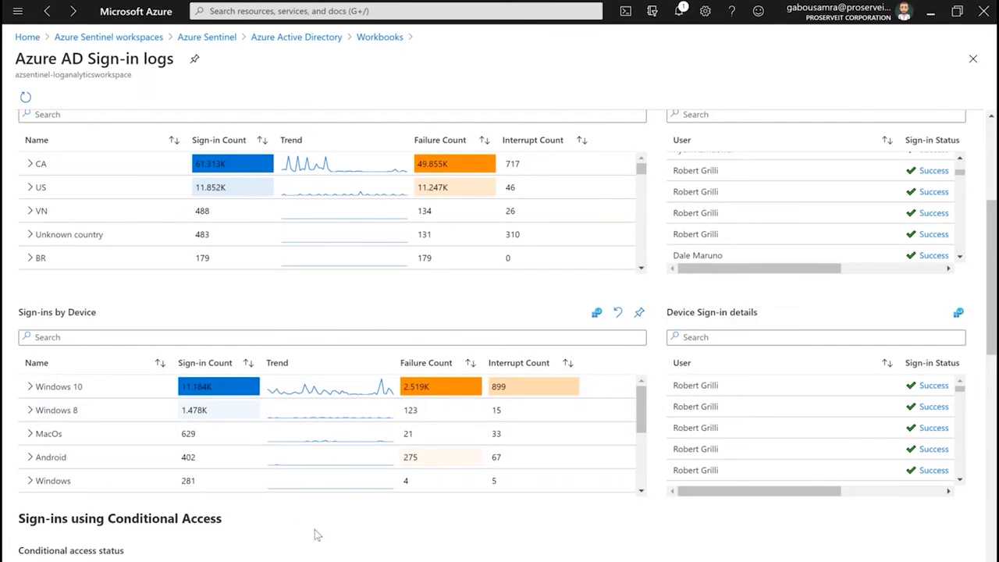
pyautogui.scroll(-2, 316, 535)
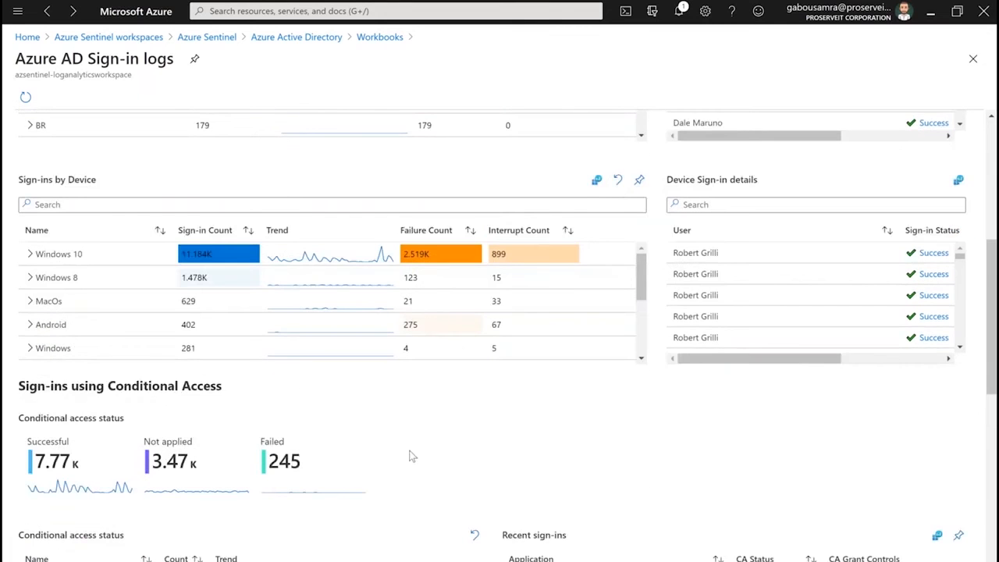
pyautogui.scroll(-2, 408, 455)
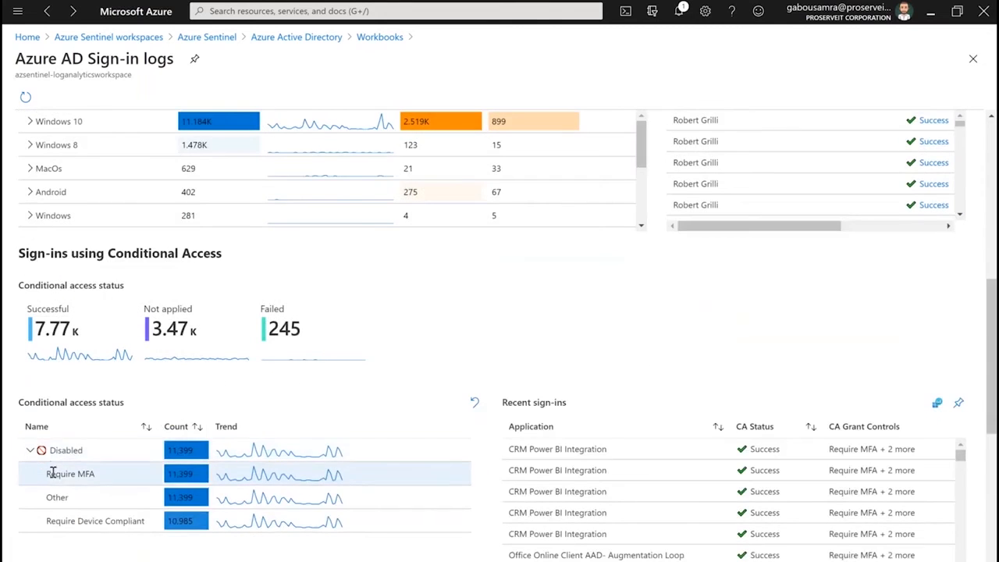
pyautogui.scroll(-1, 62, 448)
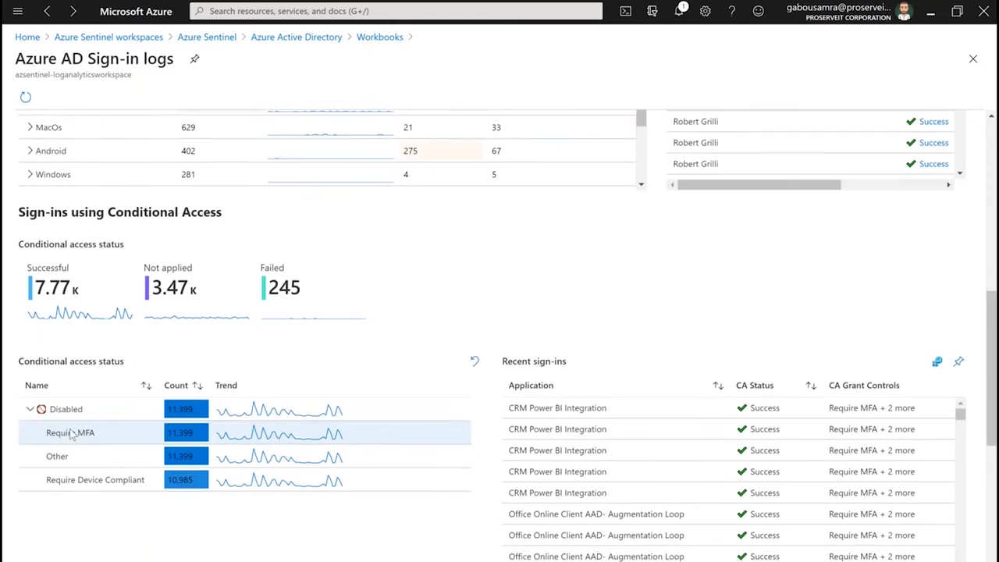
pyautogui.scroll(-3, 504, 365)
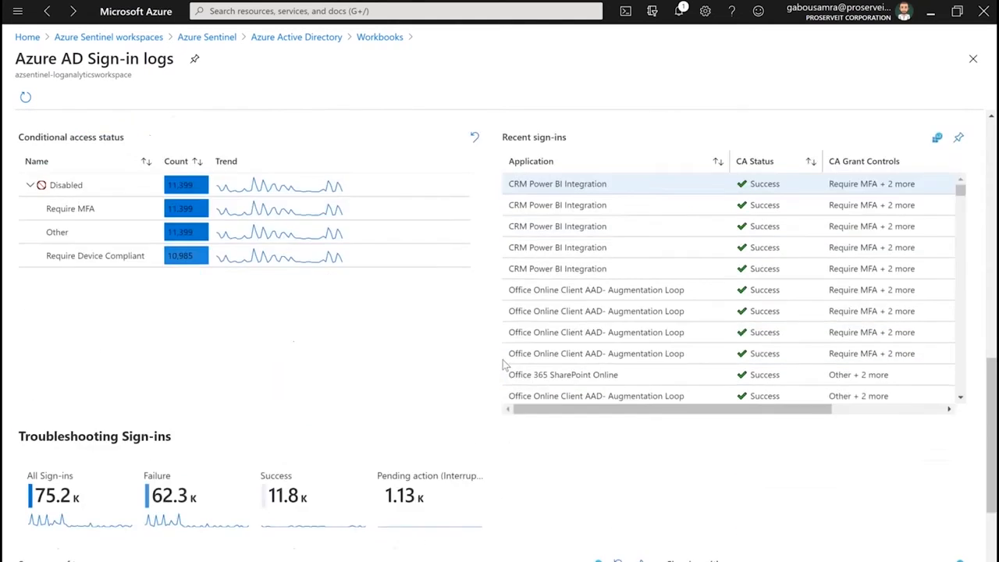
pyautogui.scroll(-5, 504, 364)
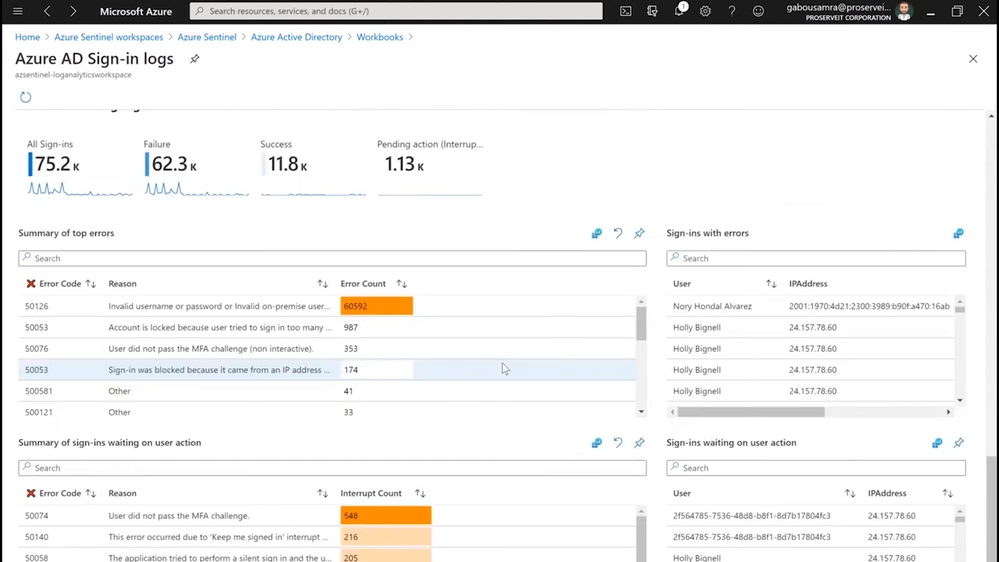
pyautogui.scroll(12, 503, 366)
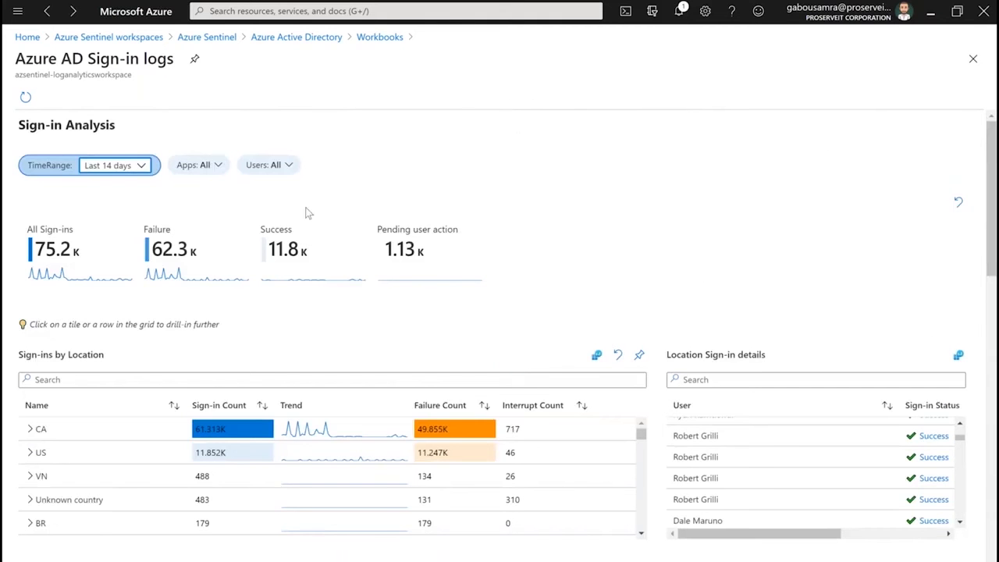
# Return to the list of Azure Sentinel workspaces, reopen azsentinel-loganalyticsworkspace and open its Logs query editor
pyautogui.click(267, 40)
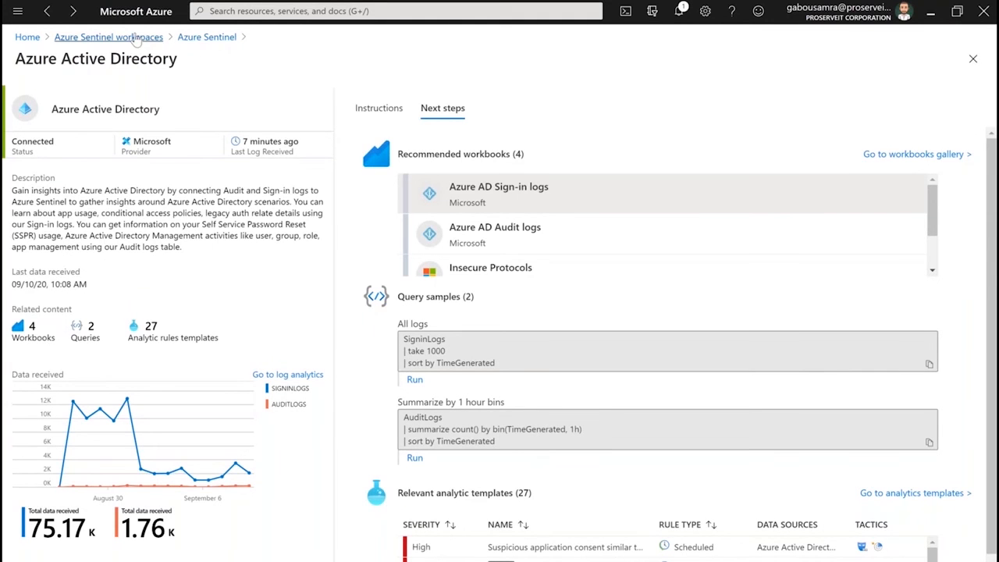
pyautogui.click(135, 37)
pyautogui.click(104, 231)
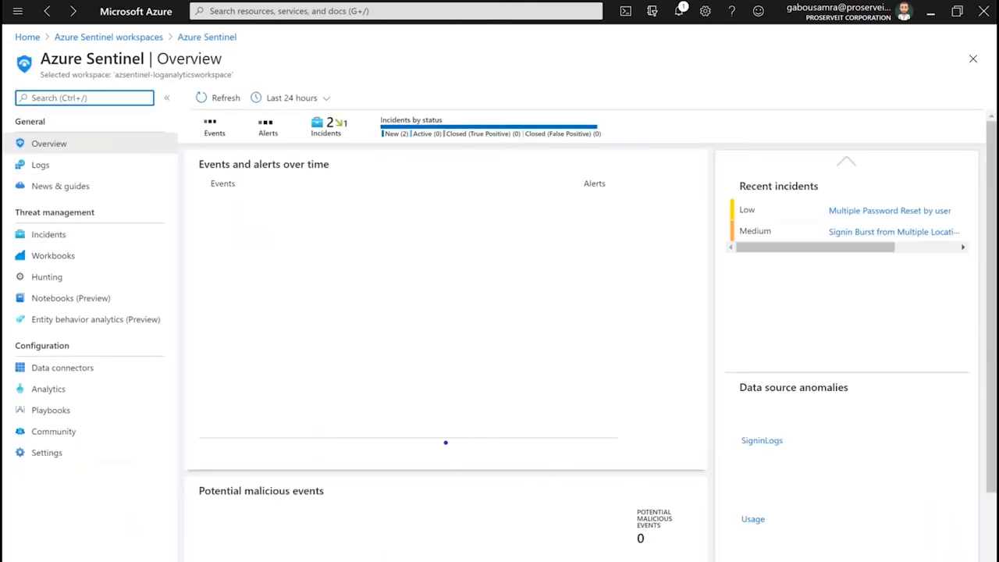
pyautogui.click(43, 166)
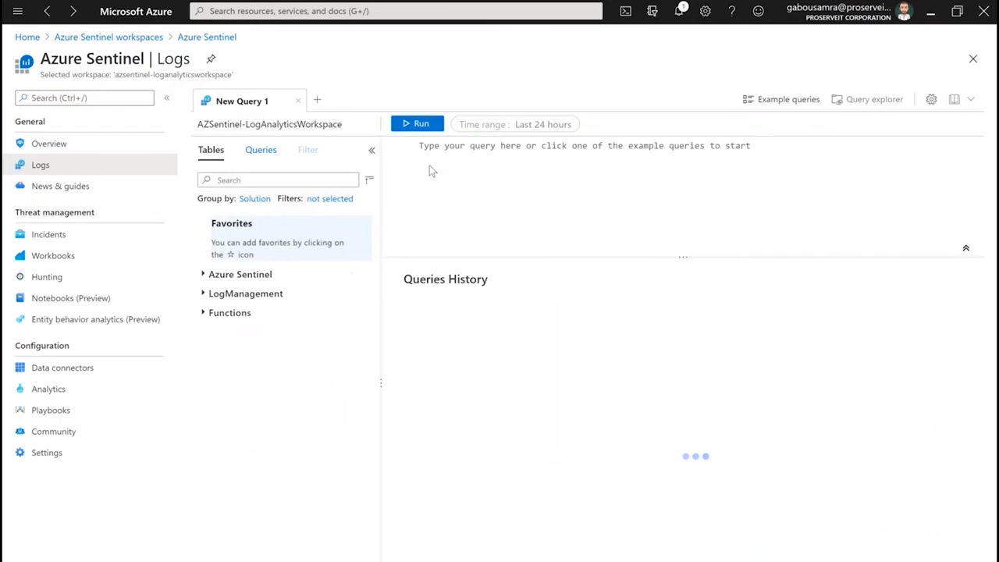
# Start a new log query with the SigninLogs table on its first line
pyautogui.click(440, 153)
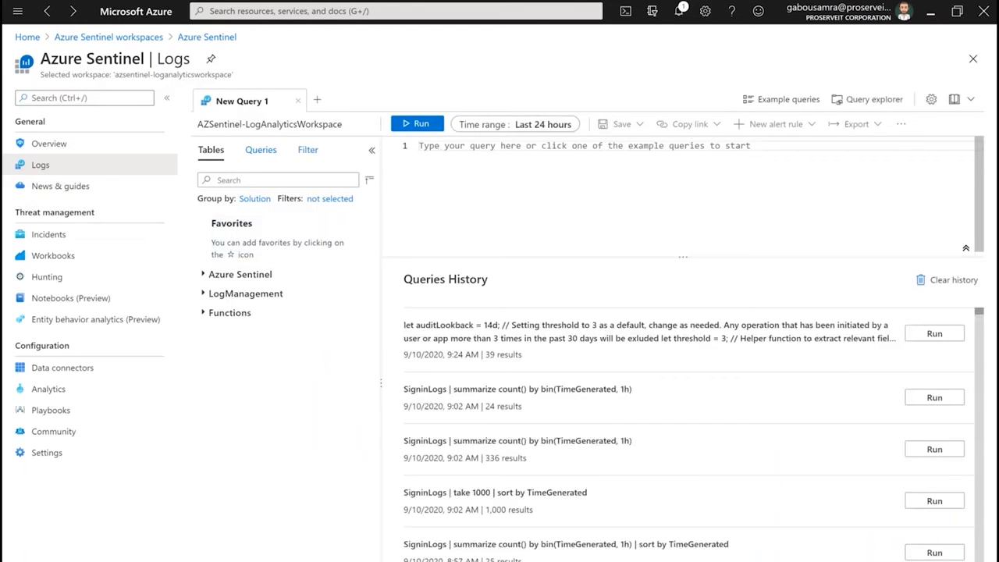
pyautogui.write('Signinlohs')
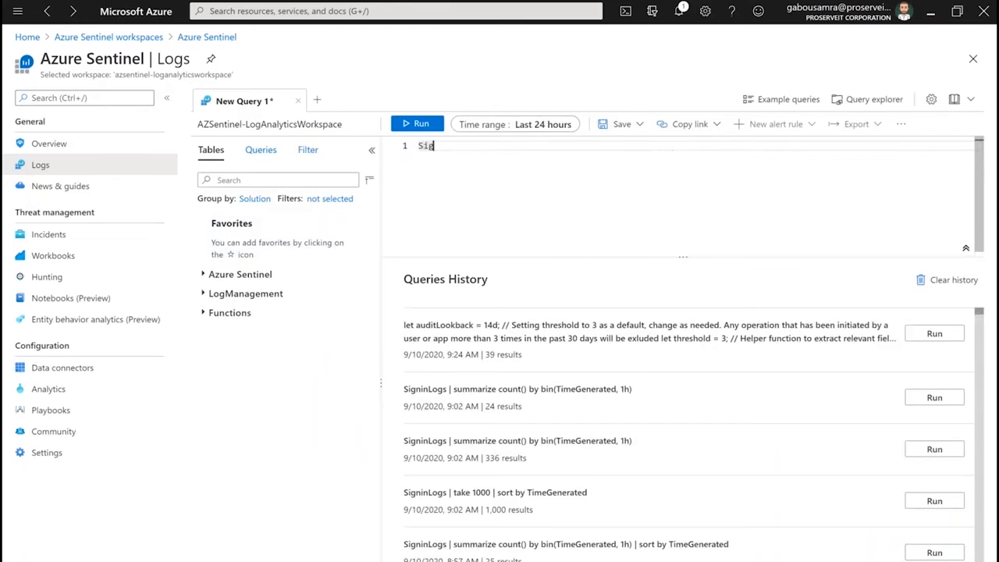
pyautogui.press('BackSpace')
pyautogui.press('BackSpace')
pyautogui.write('gs')
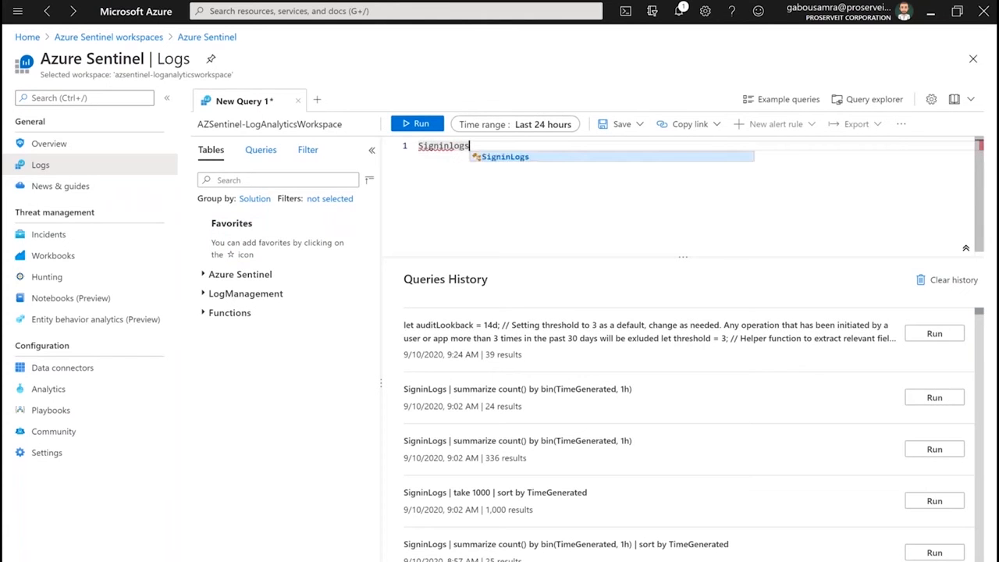
pyautogui.press('Tab')
pyautogui.press('Return')
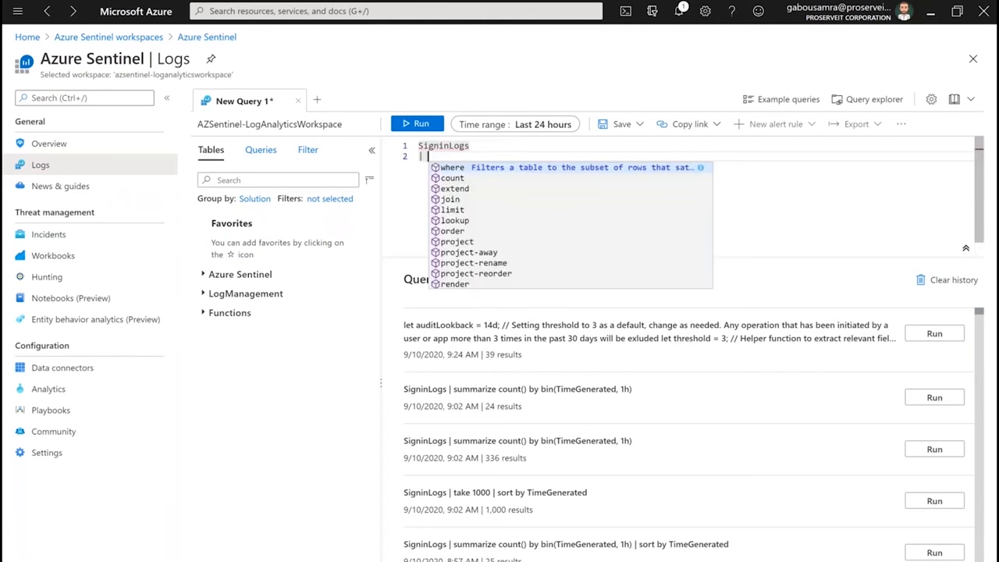
# Add the second query line "| summarize count() by bin(TimeGenerated, 1hr)"
pyautogui.write('| summarize')
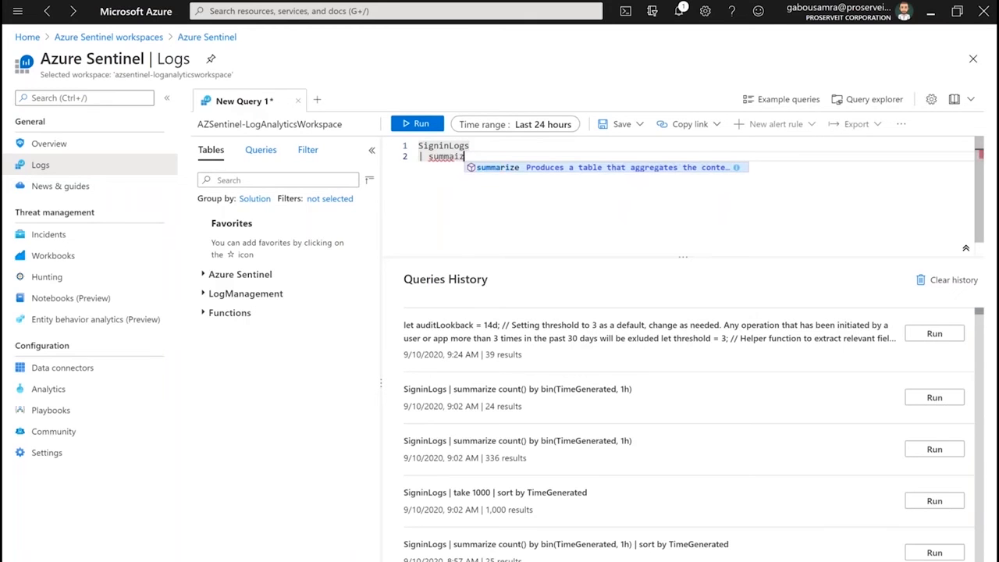
pyautogui.write(' coun')
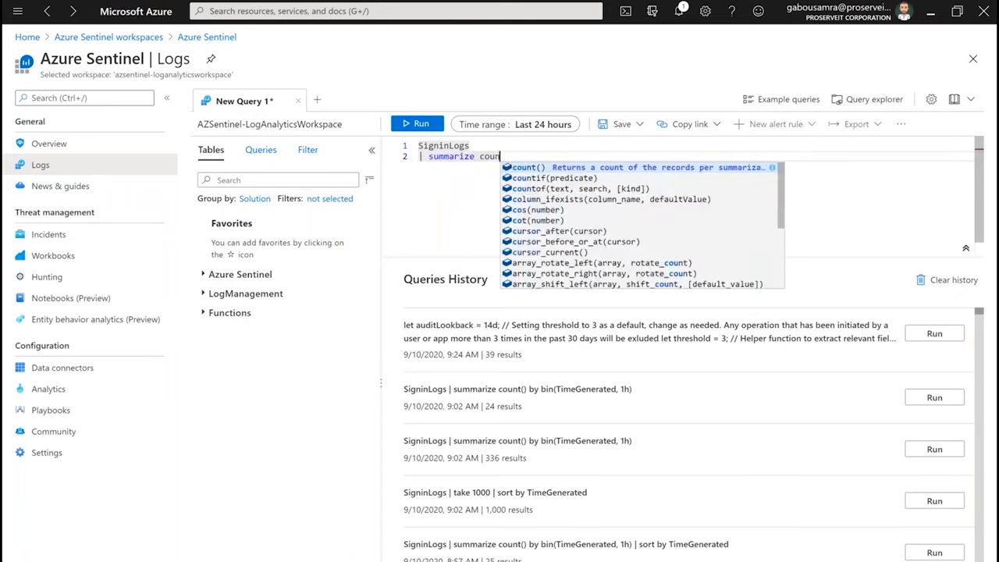
pyautogui.write('t() by ')
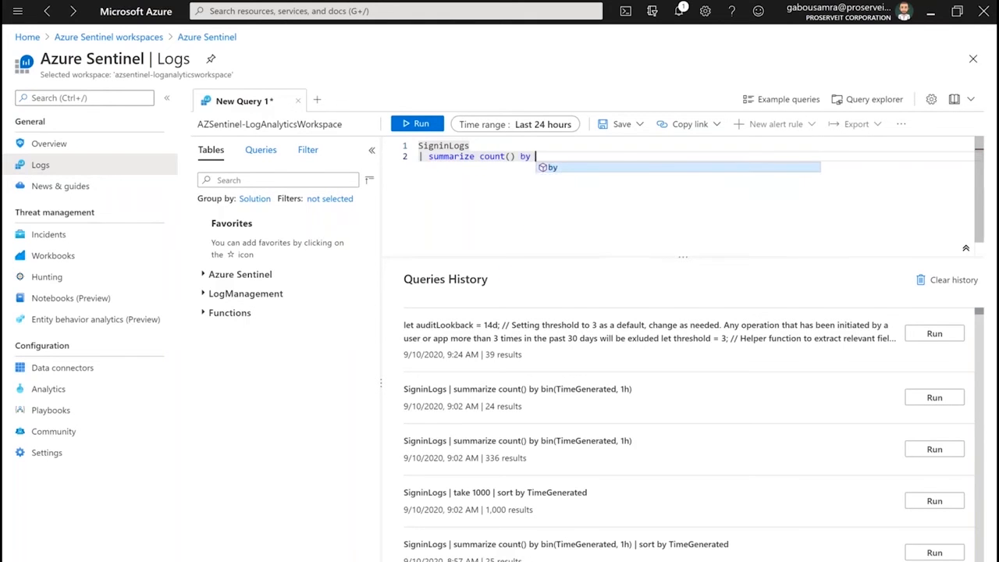
pyautogui.write('bin(')
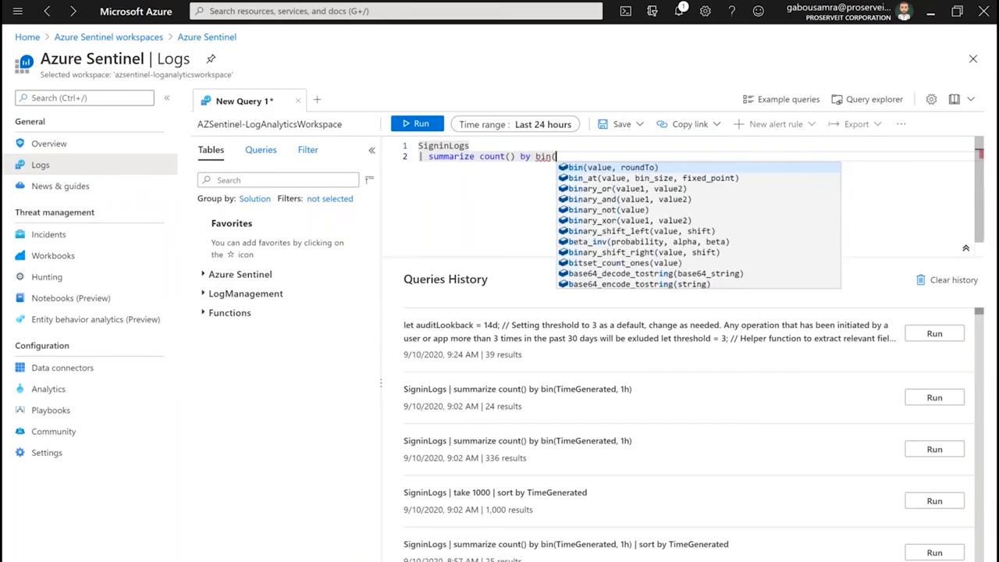
pyautogui.press('BackSpace')
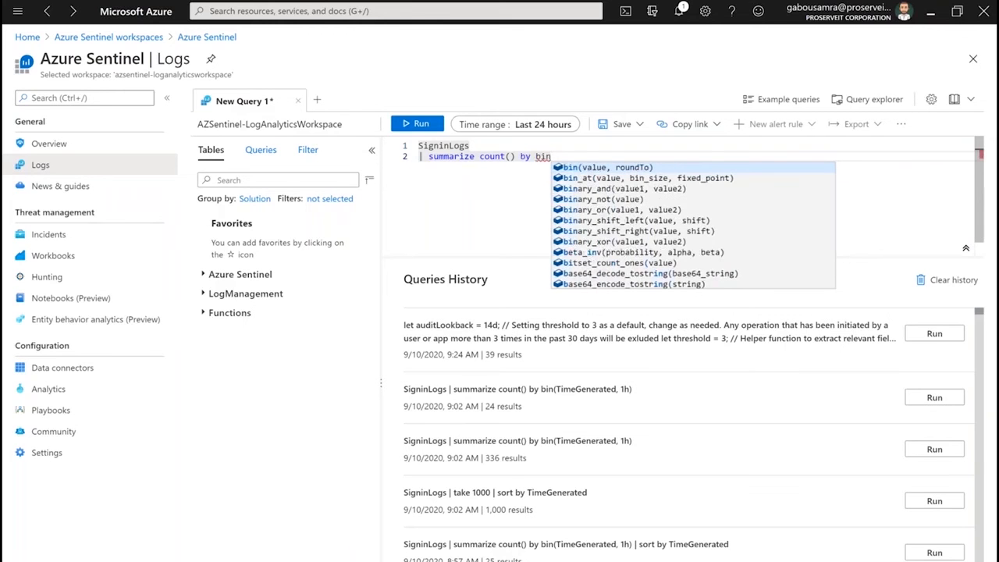
pyautogui.write('(timege')
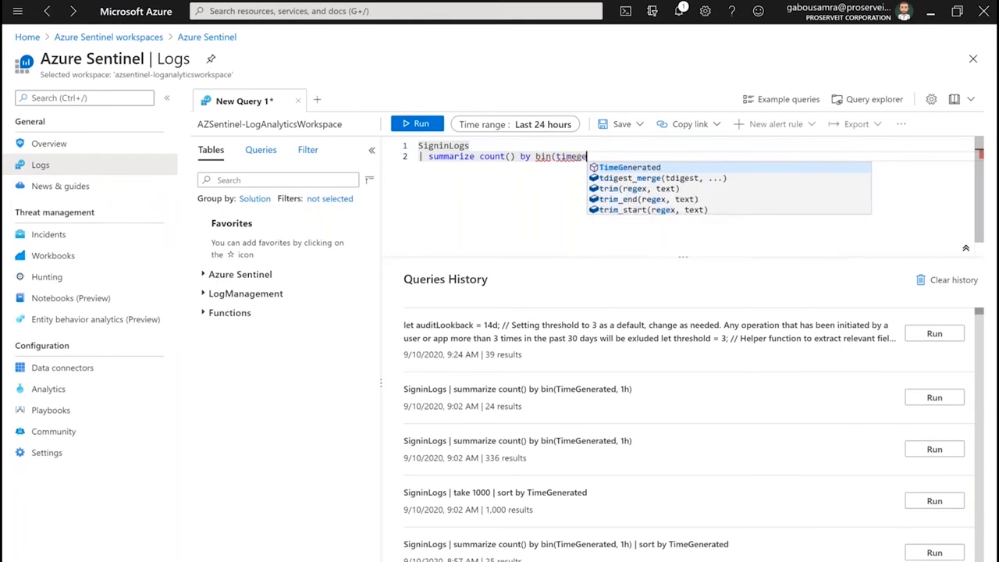
pyautogui.press('Tab')
pyautogui.write(', 1')
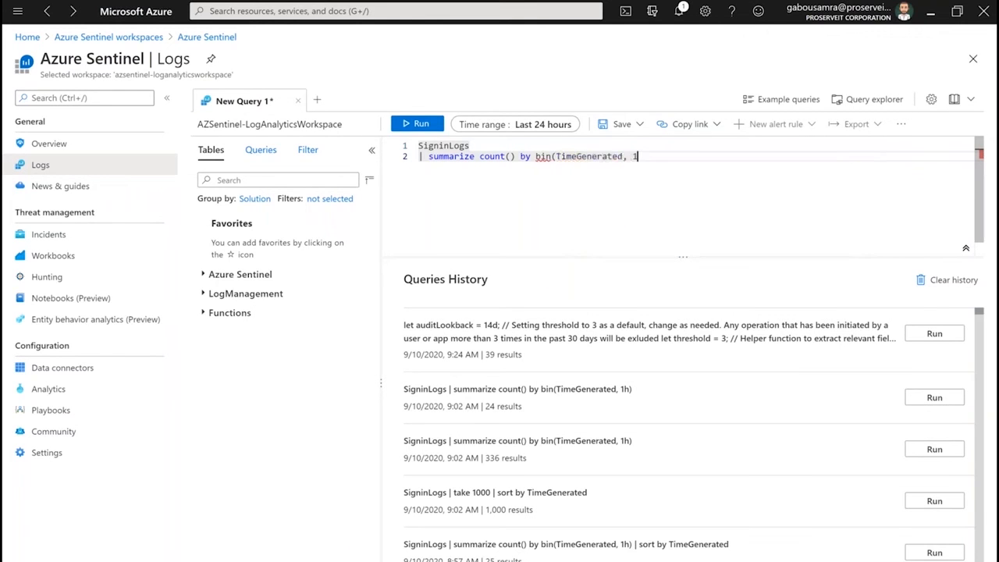
pyautogui.write('hr)')
# Run the sign-in query for the last 24 hours, show its results as a chart and inspect the tallest column
pyautogui.click(417, 126)
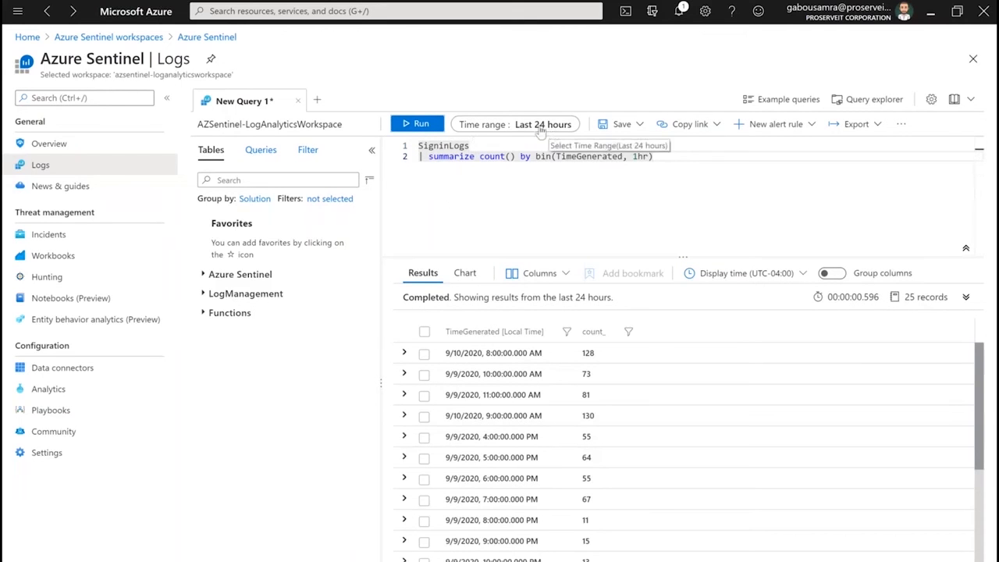
pyautogui.click(465, 273)
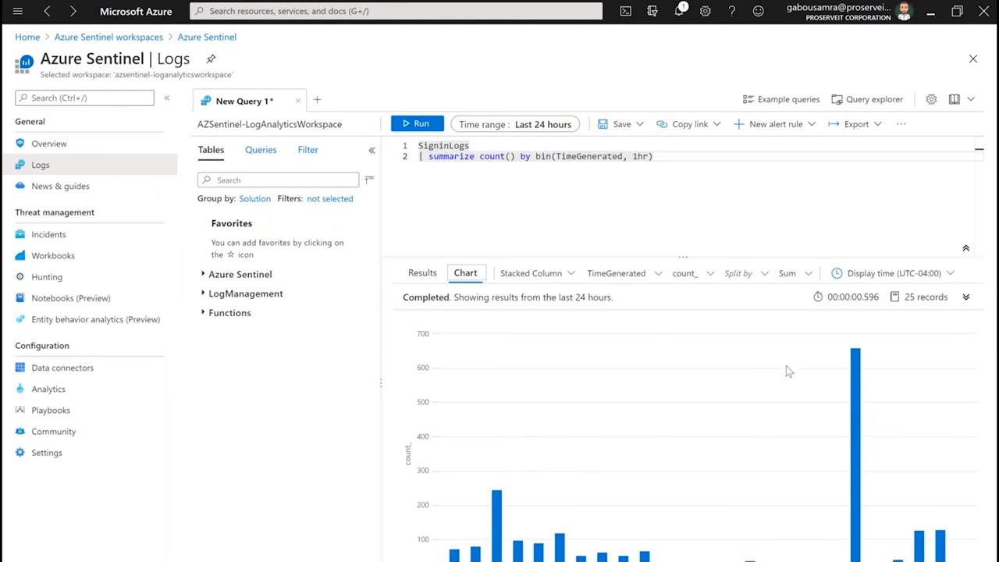
pyautogui.moveTo(855, 364)
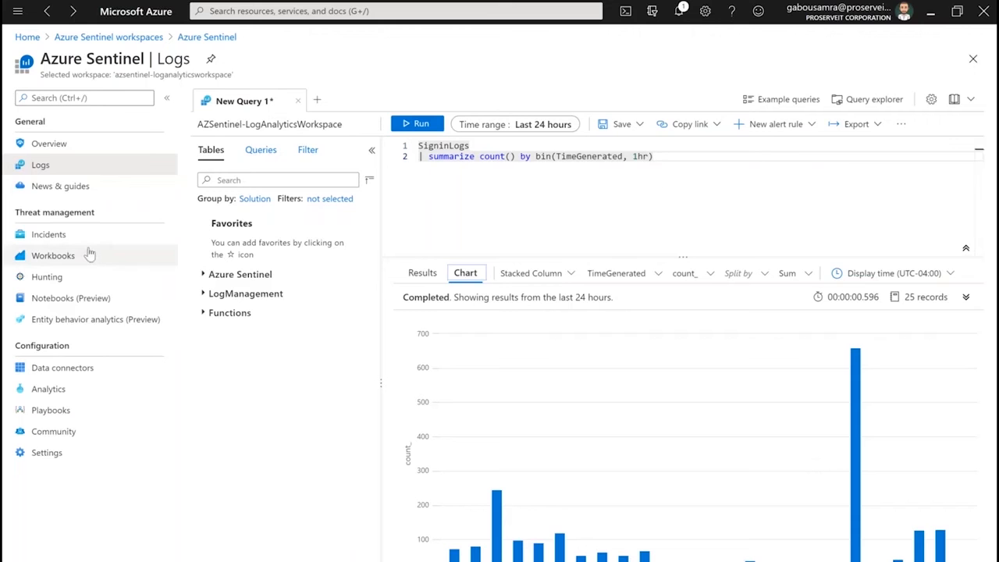
# Open the workspace's Analytics page with its active rules
pyautogui.click(67, 391)
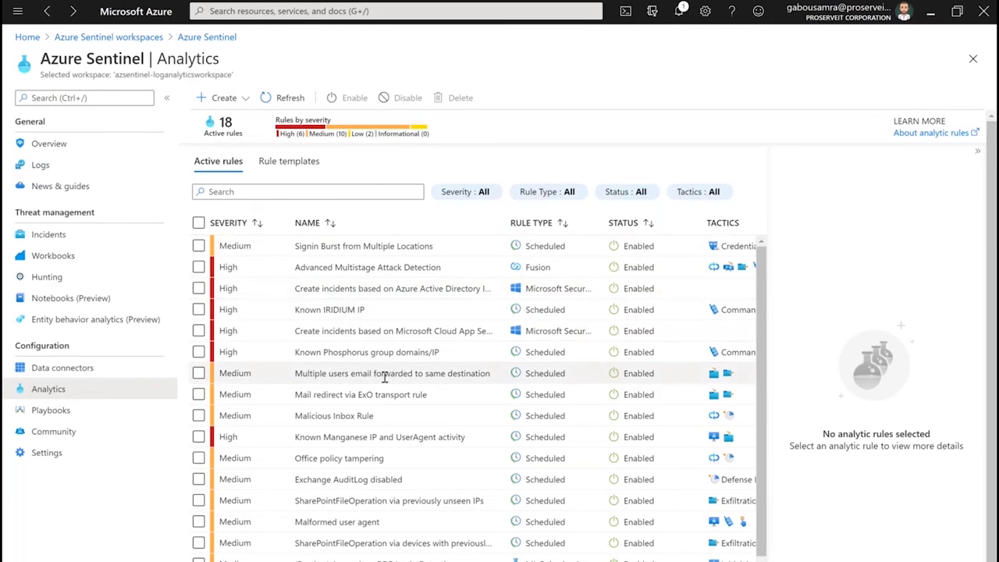
# Look through the names, severities and rule types in the list of active analytics rules
pyautogui.scroll(-1, 378, 453)
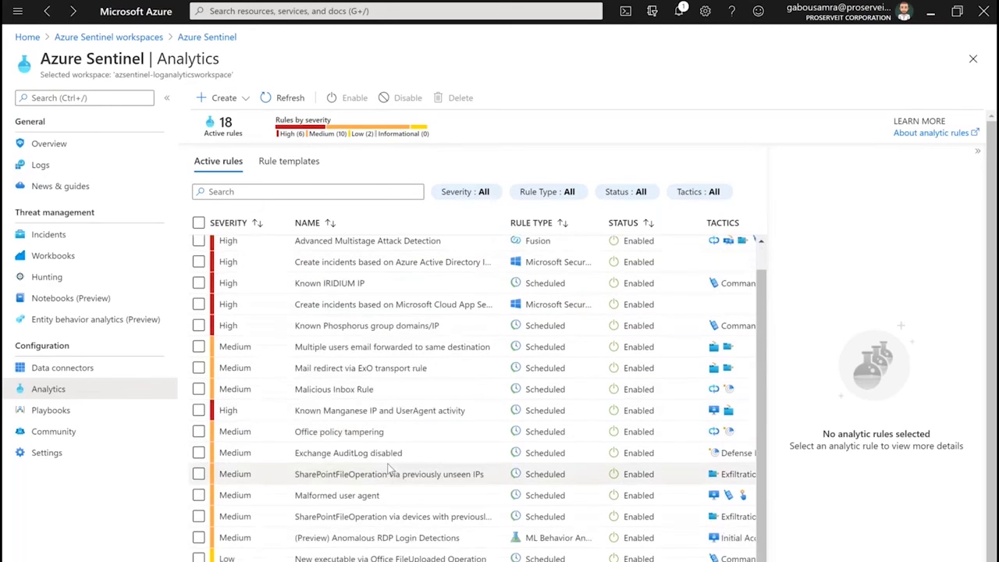
pyautogui.scroll(1, 388, 466)
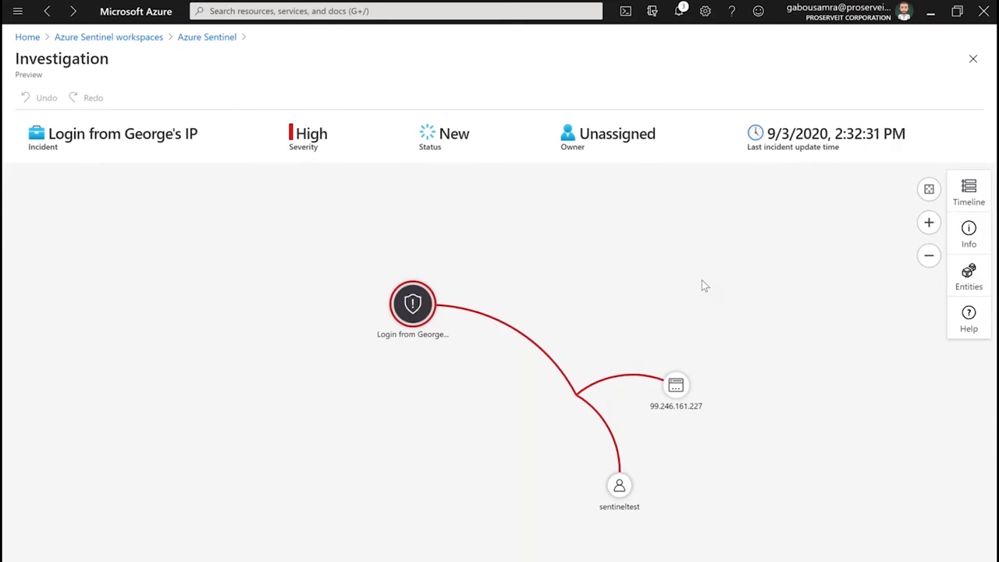
# Inspect the IP address and sentineltest account entities in the investigation graph and expand the account's related alerts
pyautogui.click(618, 488)
pyautogui.click(676, 385)
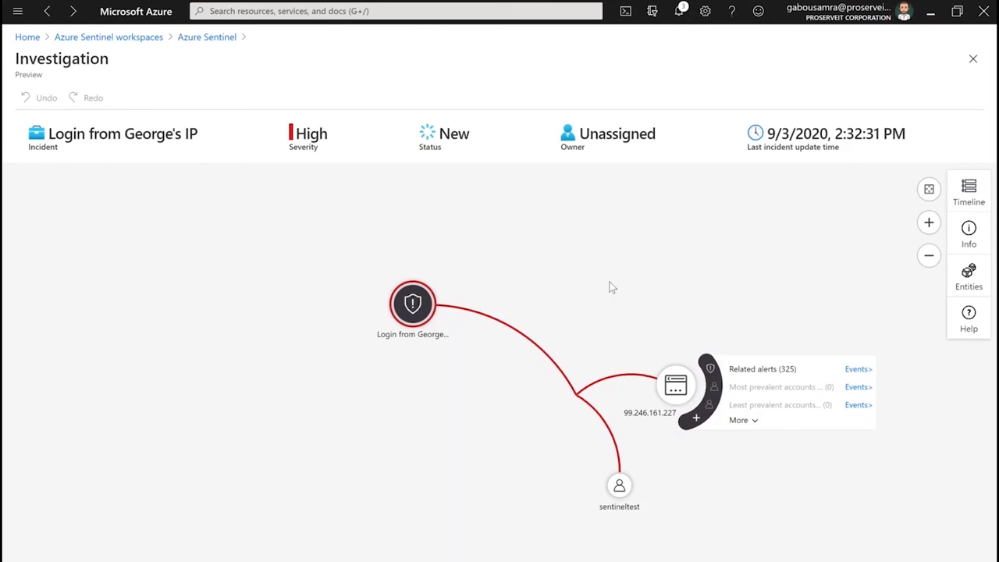
pyautogui.click(621, 487)
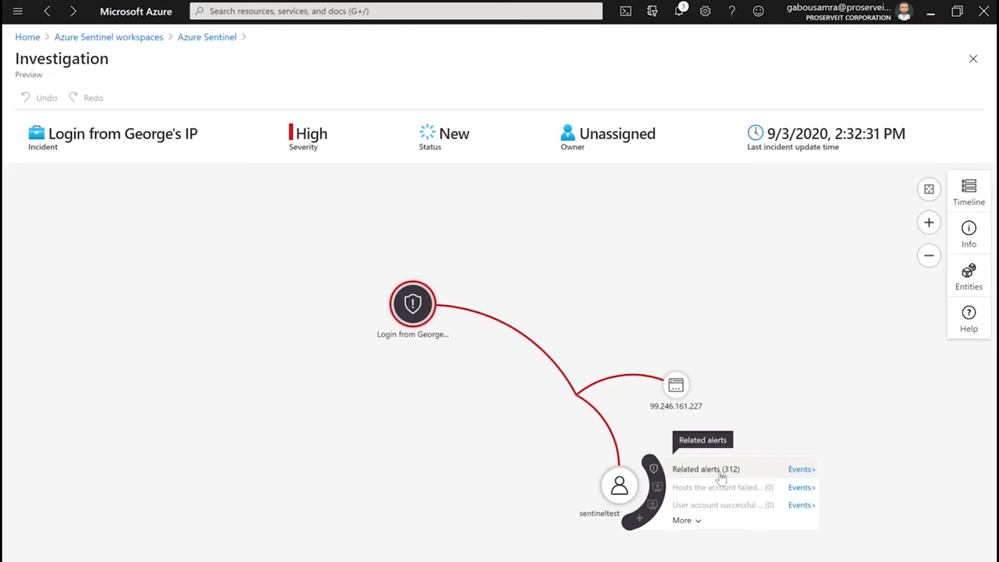
pyautogui.click(718, 477)
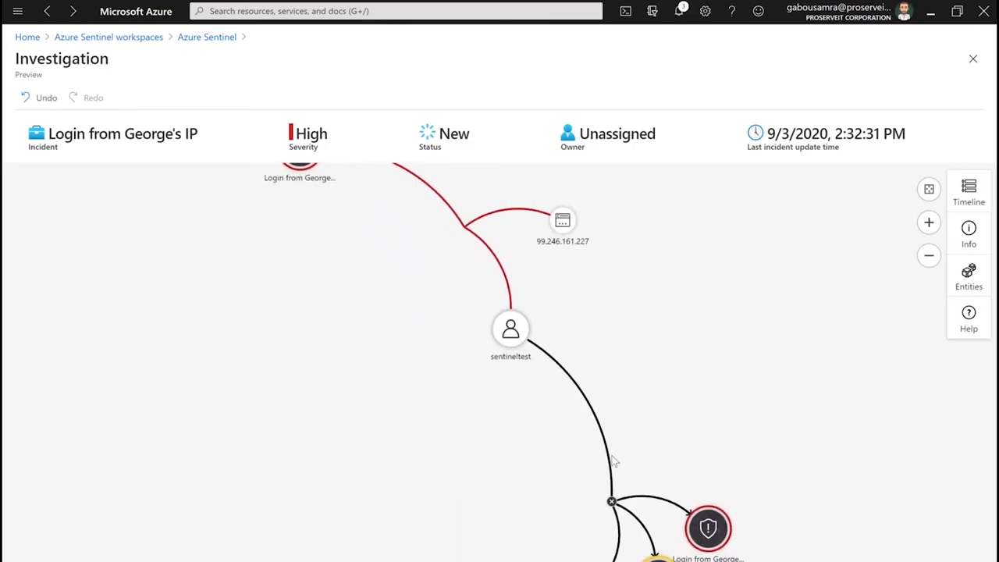
# Examine the alerts linked to the sentineltest account in the investigation graph, including the Multiple Password Reset alert's related entities
pyautogui.moveTo(444, 409); pyautogui.dragTo(539, 448)
pyautogui.moveTo(563, 496); pyautogui.dragTo(185, 320)
pyautogui.moveTo(444, 555); pyautogui.dragTo(77, 421)
pyautogui.moveTo(513, 540); pyautogui.dragTo(190, 212)
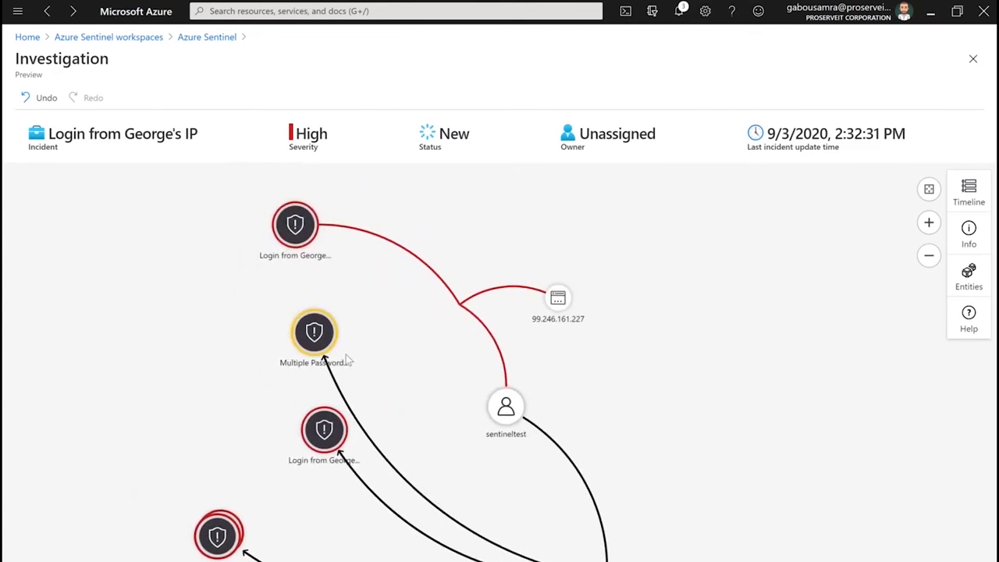
pyautogui.moveTo(319, 335)
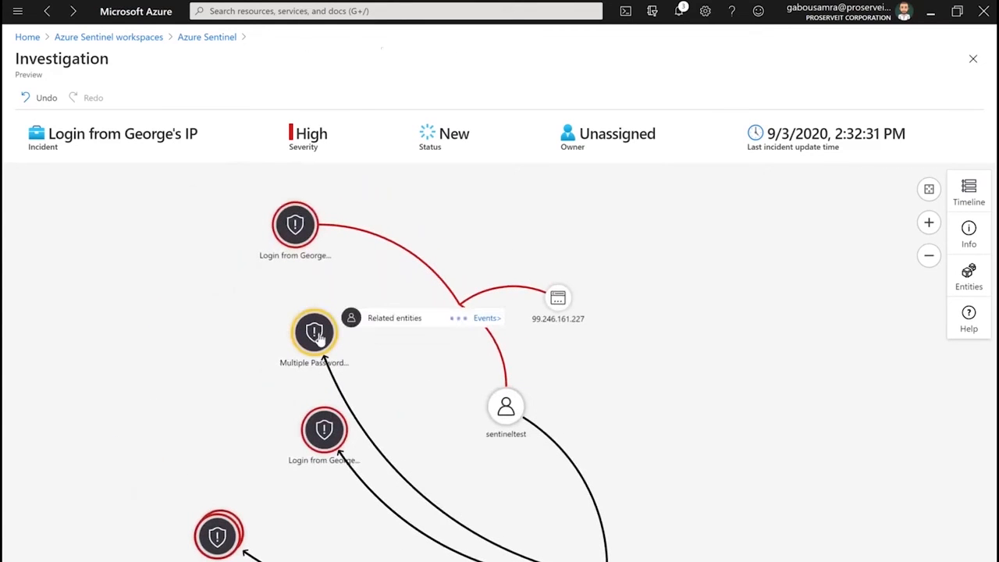
pyautogui.moveTo(324, 441)
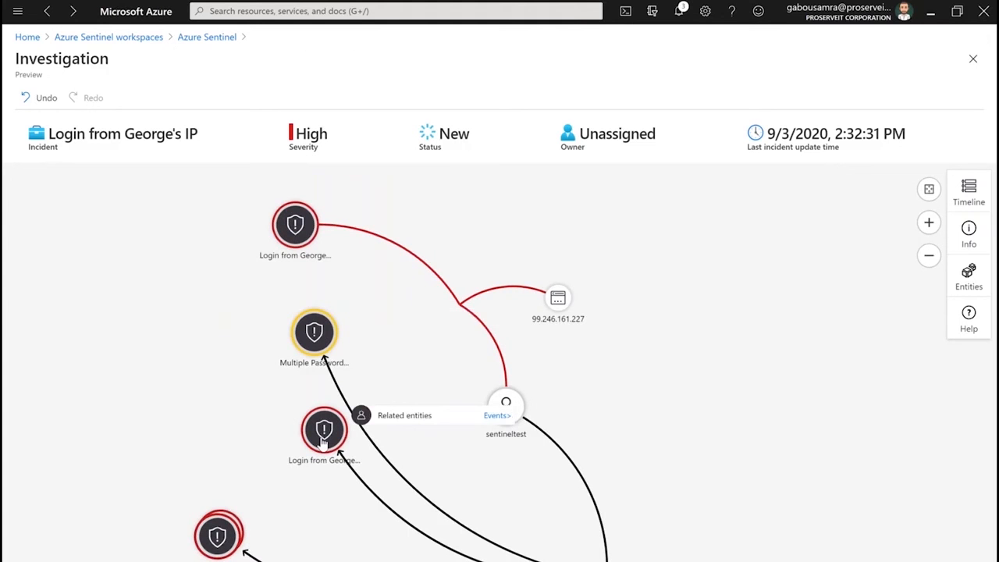
# View the details of the stacked login alert group, check the incident's alert timeline and close it
pyautogui.click(227, 544)
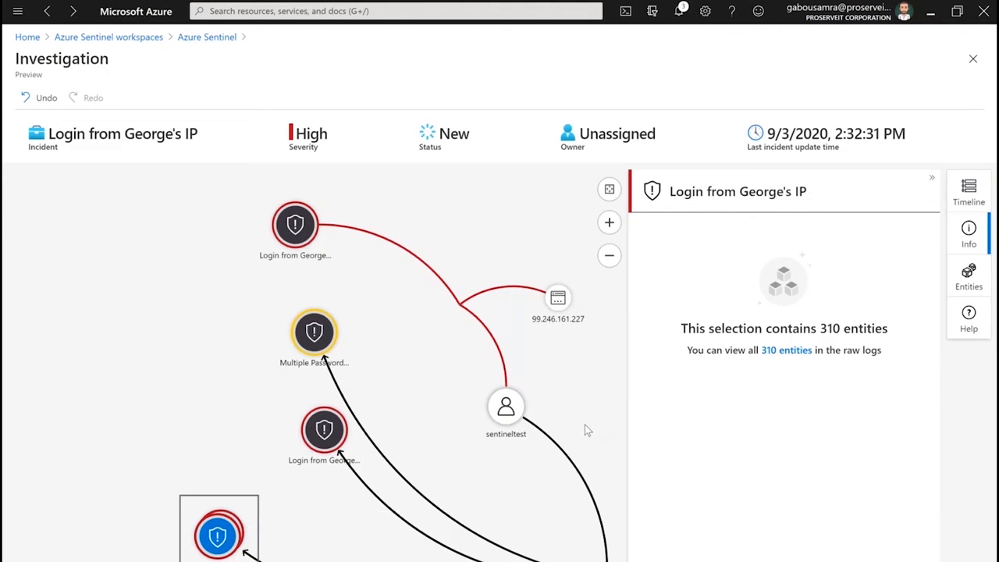
pyautogui.click(961, 190)
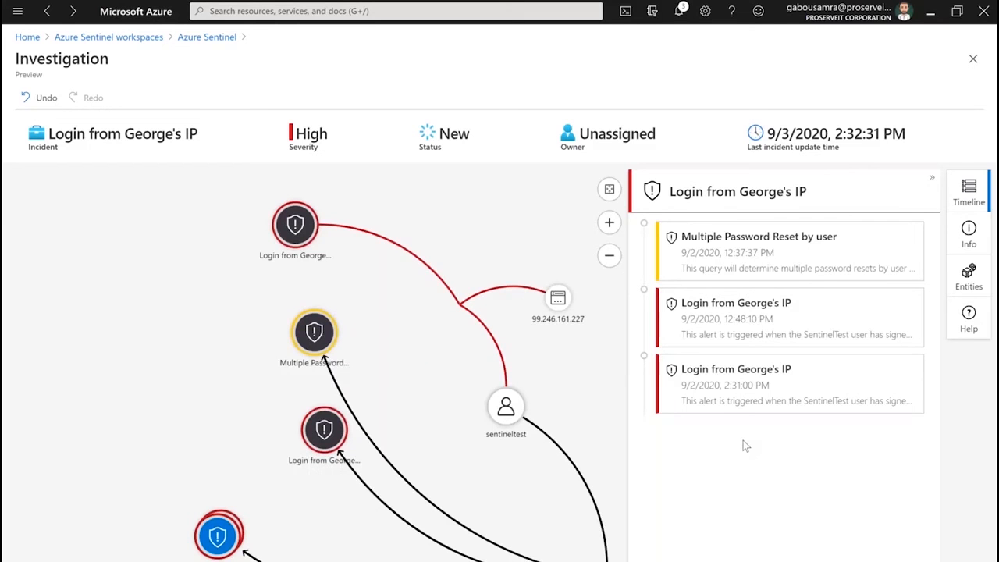
pyautogui.click(956, 197)
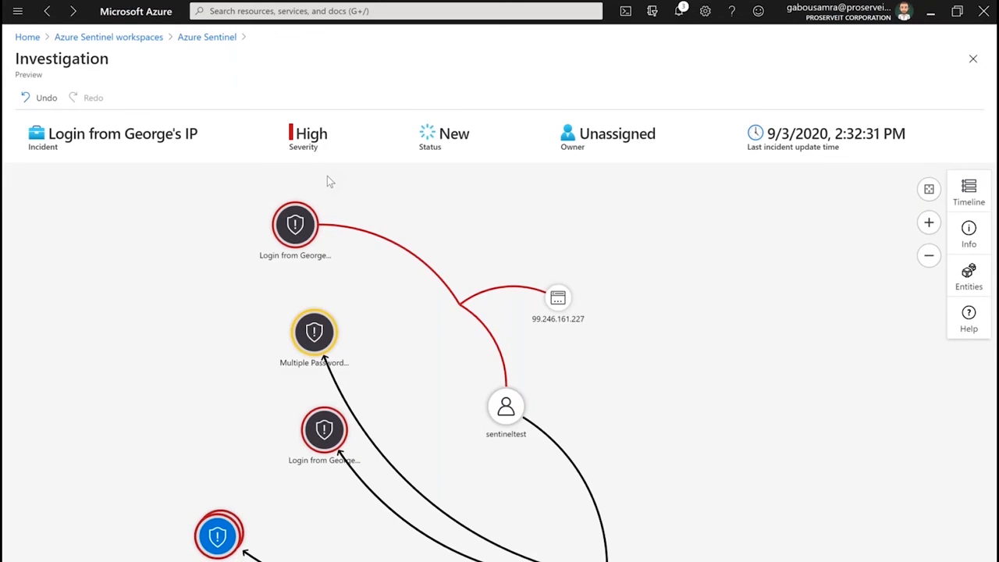
# Return to the incidents list, open the full details of incident 530 and view its alert's playbooks
pyautogui.click(207, 37)
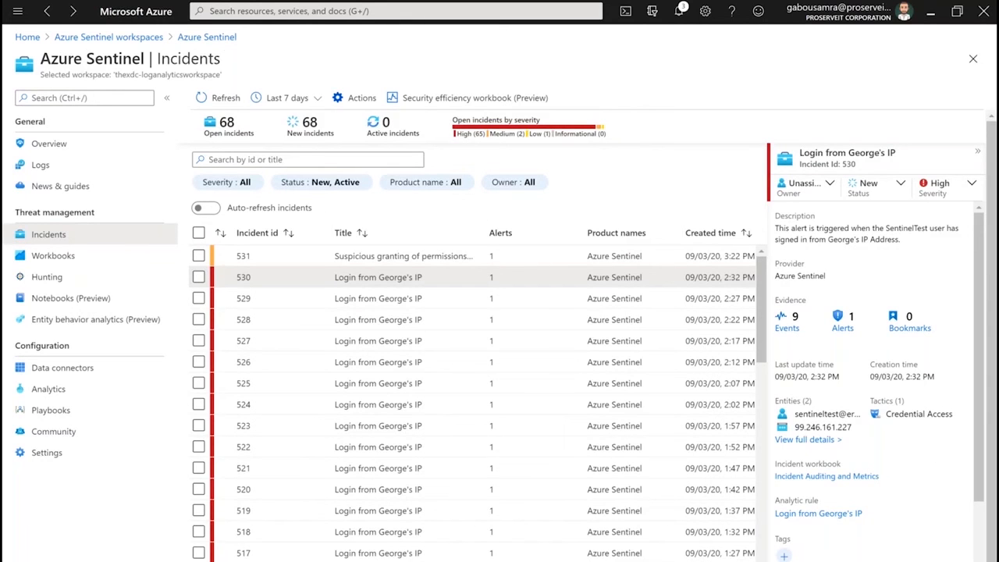
pyautogui.click(808, 439)
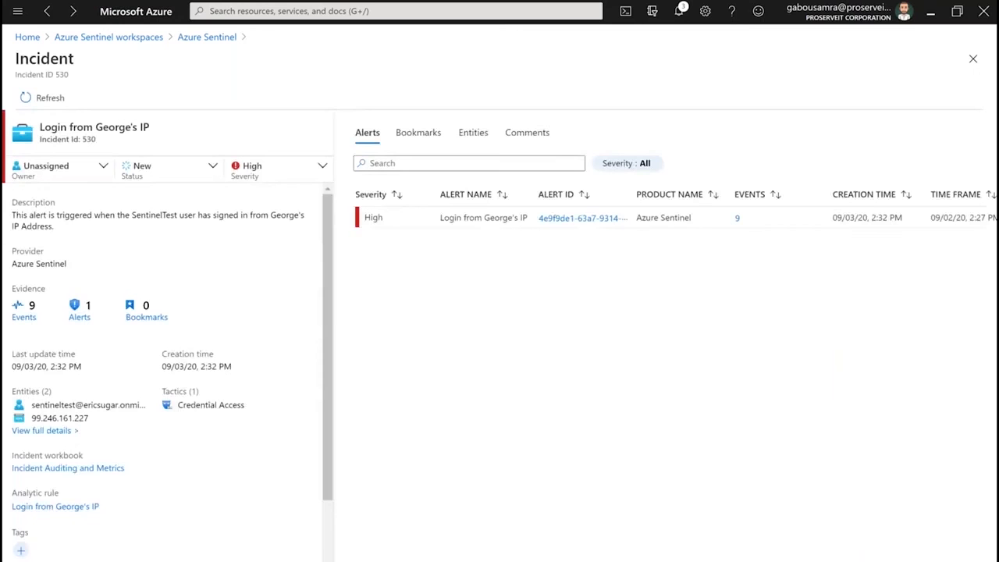
pyautogui.hscroll(5, 920, 437)
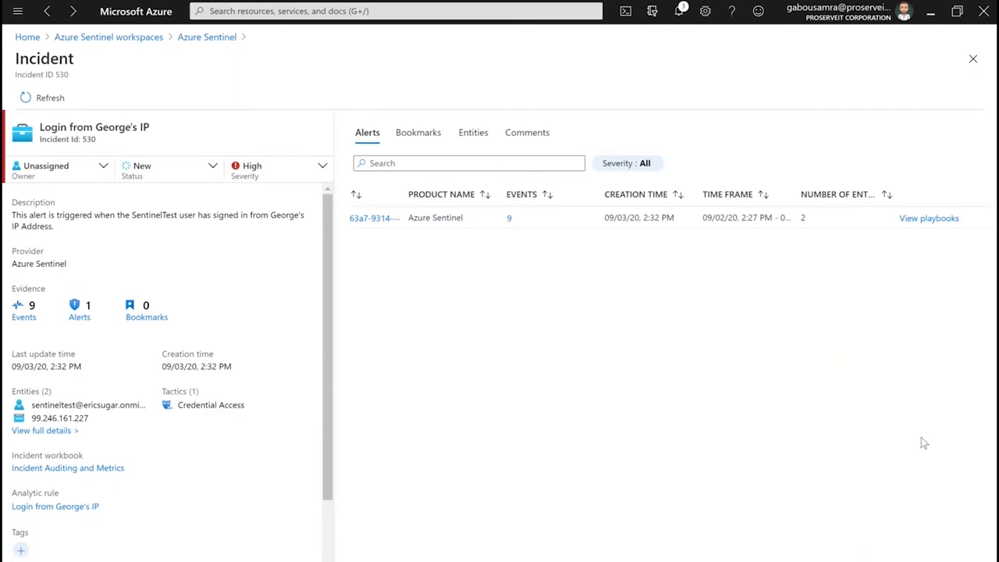
pyautogui.click(924, 218)
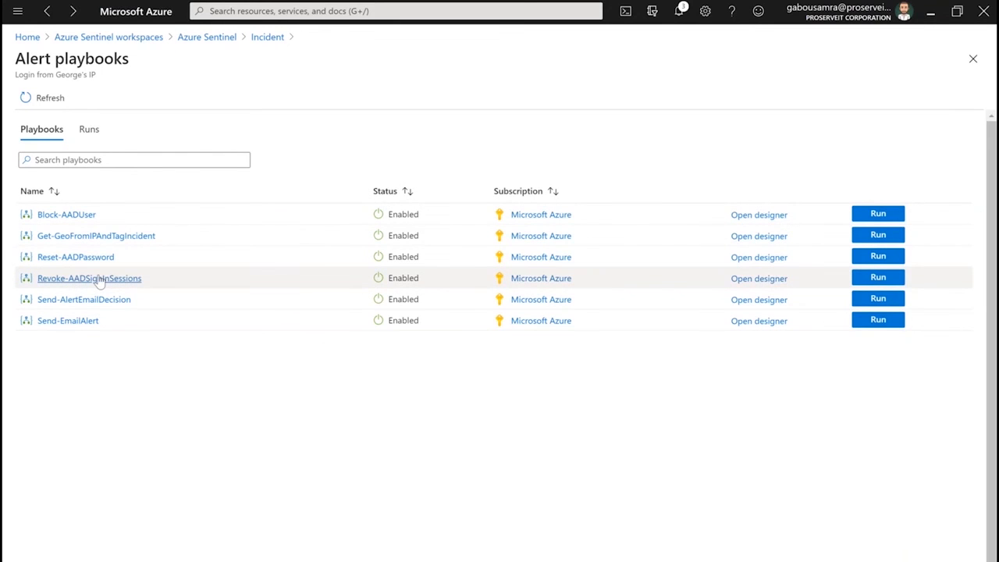
# Run the Revoke-AADSignInSessions playbook on the alert and open its most recent run
pyautogui.click(880, 281)
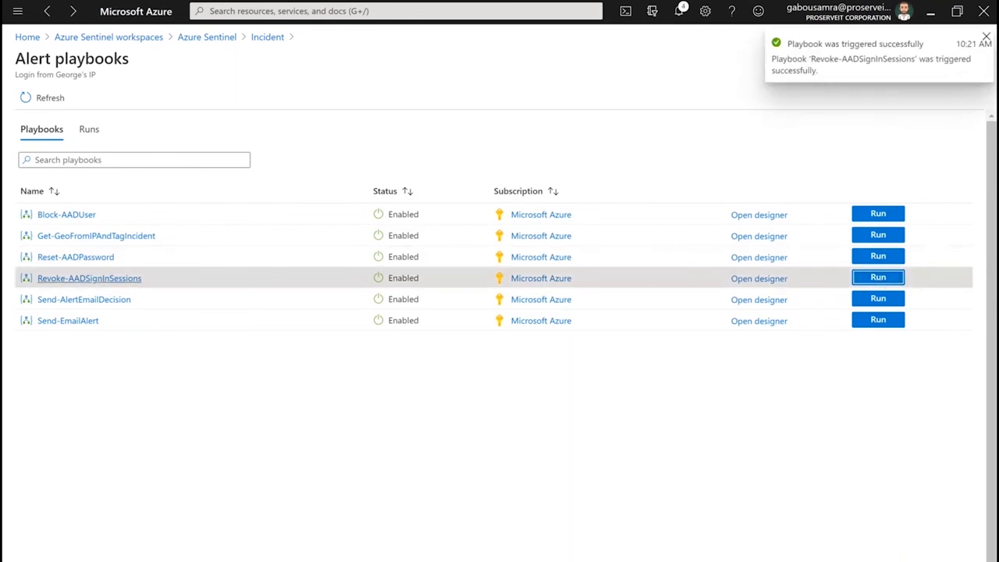
pyautogui.click(100, 280)
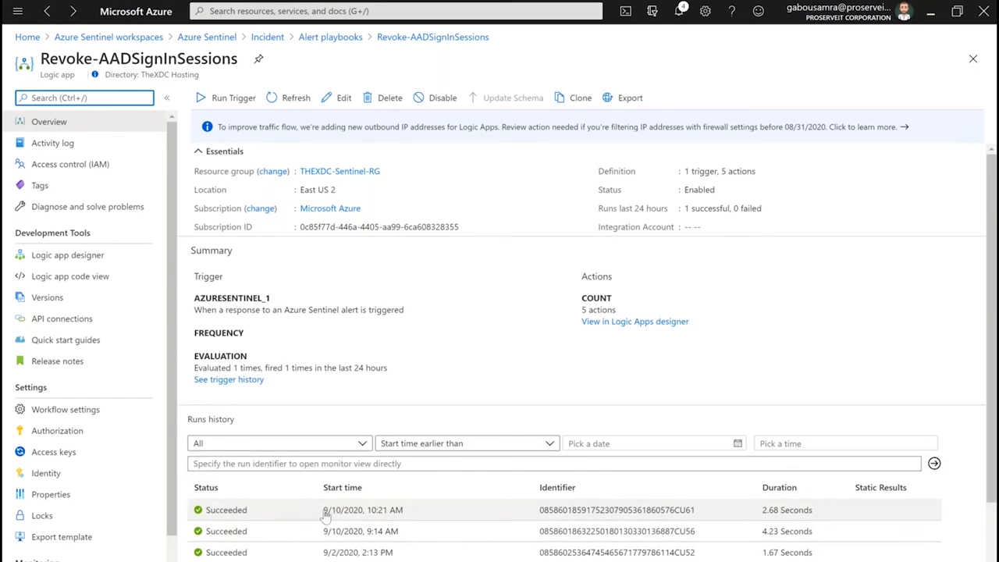
pyautogui.click(277, 515)
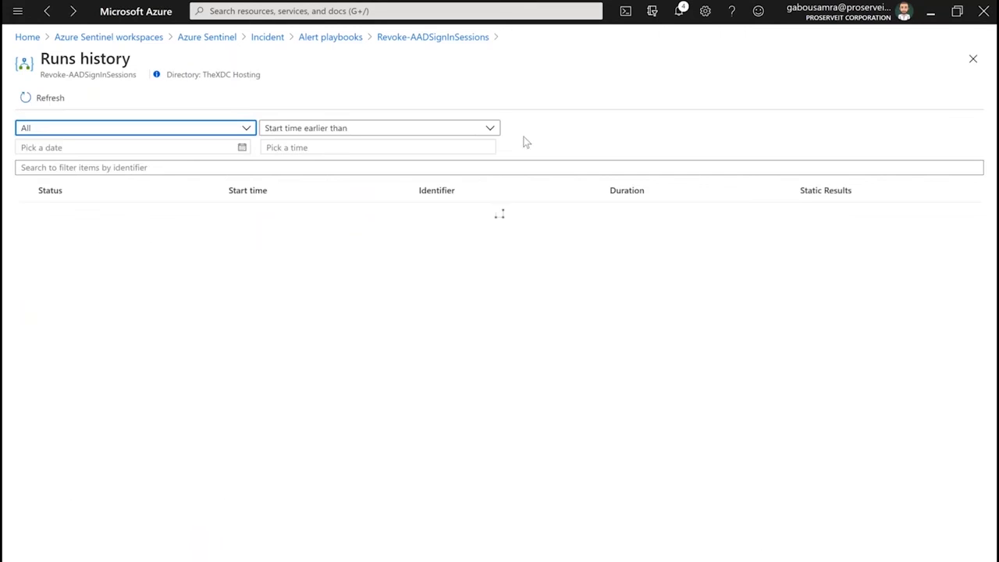
pyautogui.click(515, 219)
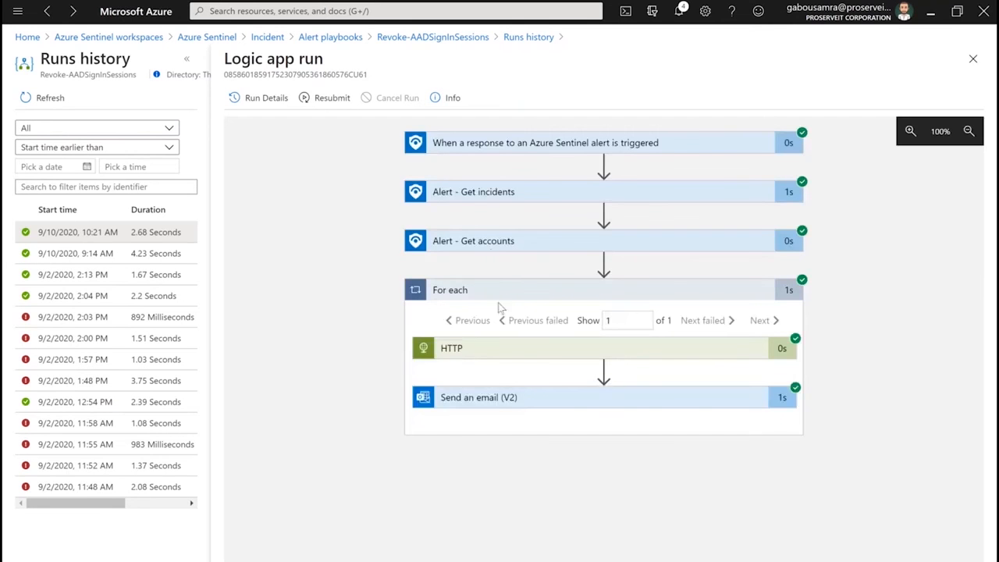
# Expand the HTTP action in the playbook run and examine its inputs and outputs
pyautogui.click(493, 353)
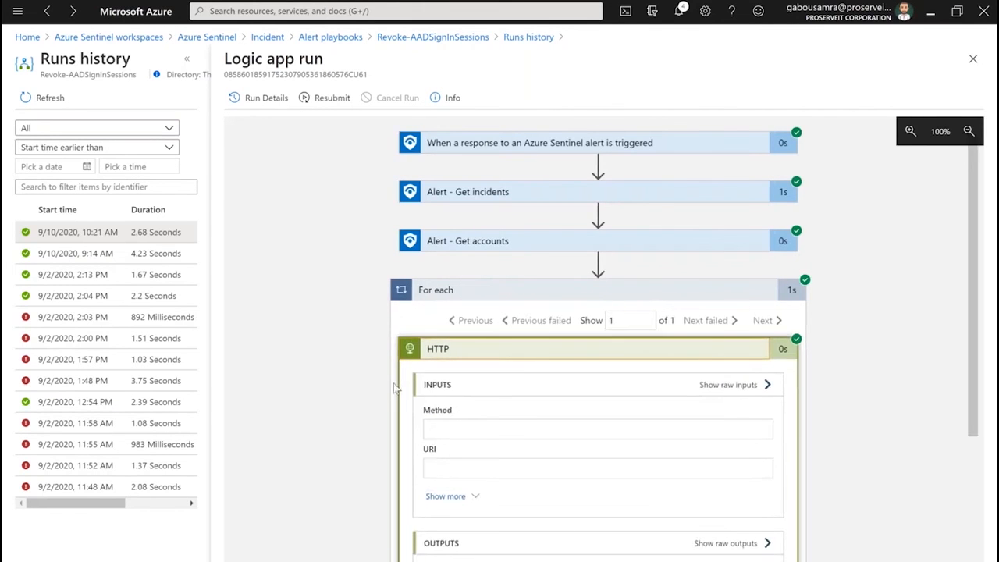
pyautogui.scroll(-3, 395, 388)
pyautogui.scroll(-2, 351, 439)
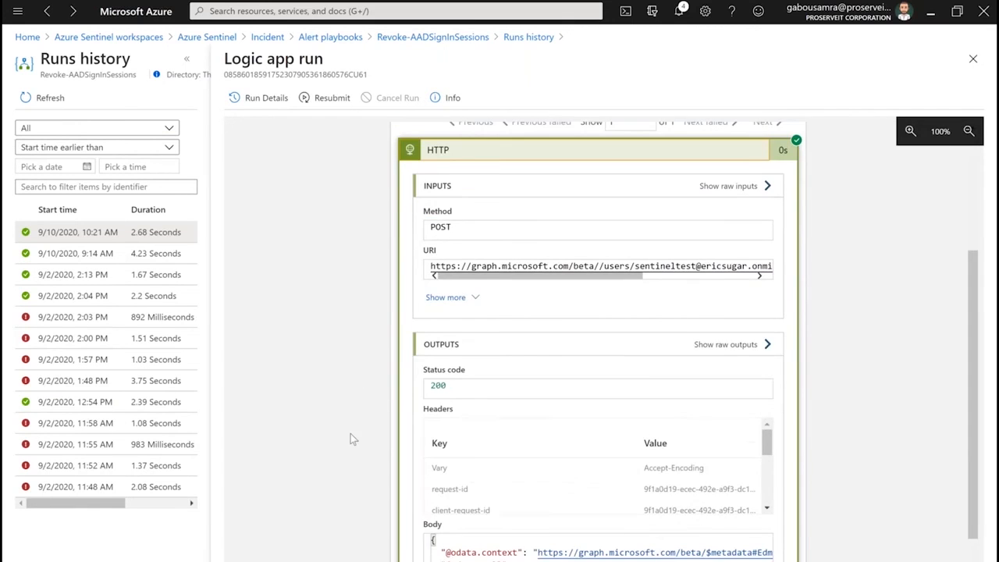
pyautogui.scroll(-2, 351, 438)
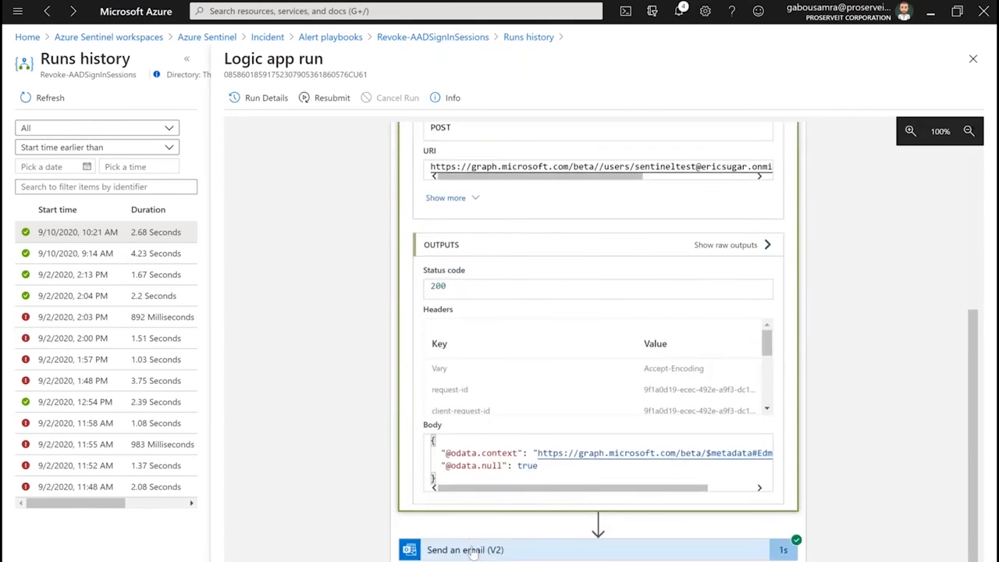
# Expand the Send an email (V2) action and read through its full subject and message body
pyautogui.click(472, 550)
pyautogui.scroll(-6, 372, 454)
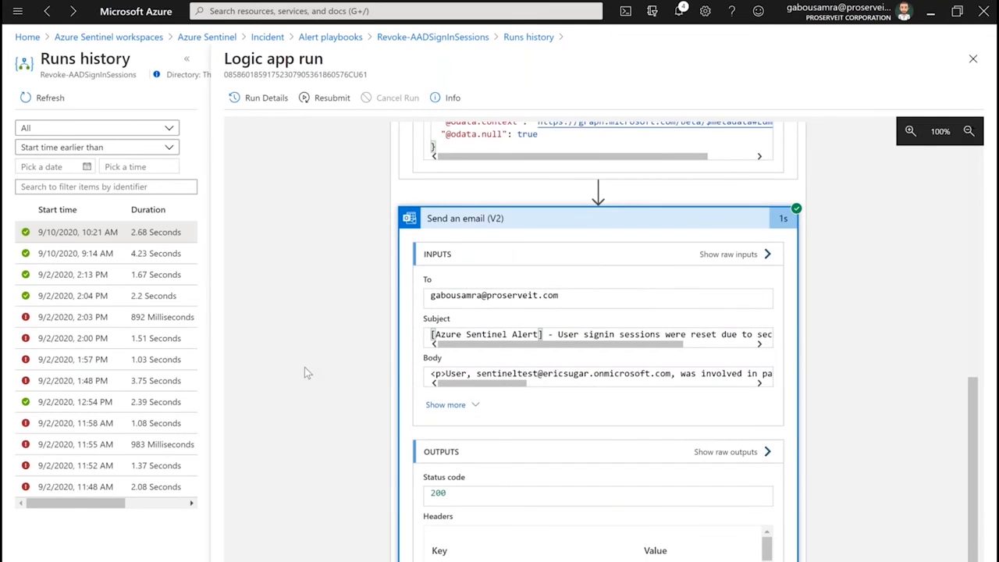
pyautogui.scroll(-2, 305, 367)
pyautogui.moveTo(529, 263); pyautogui.dragTo(556, 271)
pyautogui.moveTo(472, 303); pyautogui.dragTo(425, 311)
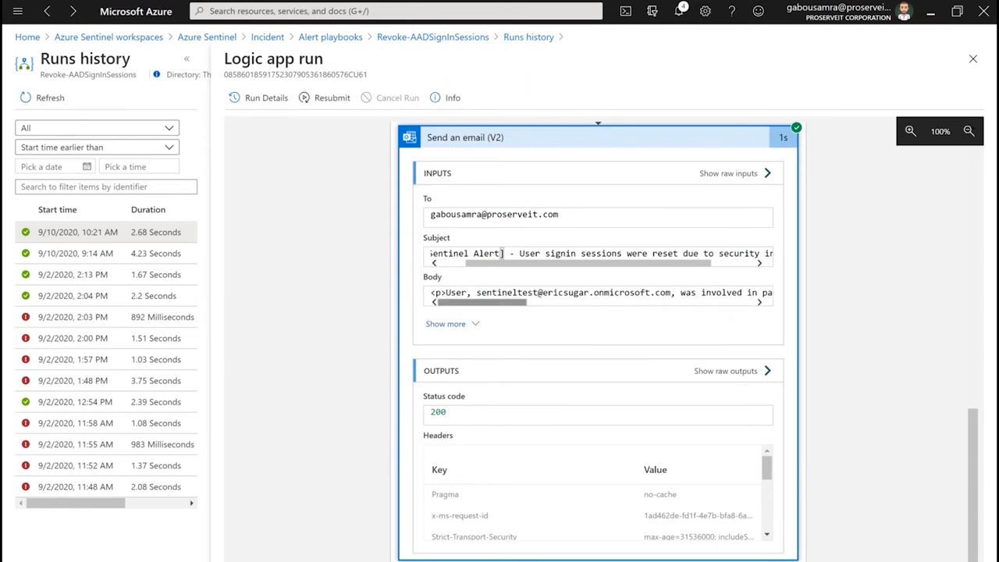
pyautogui.moveTo(528, 303); pyautogui.dragTo(742, 307)
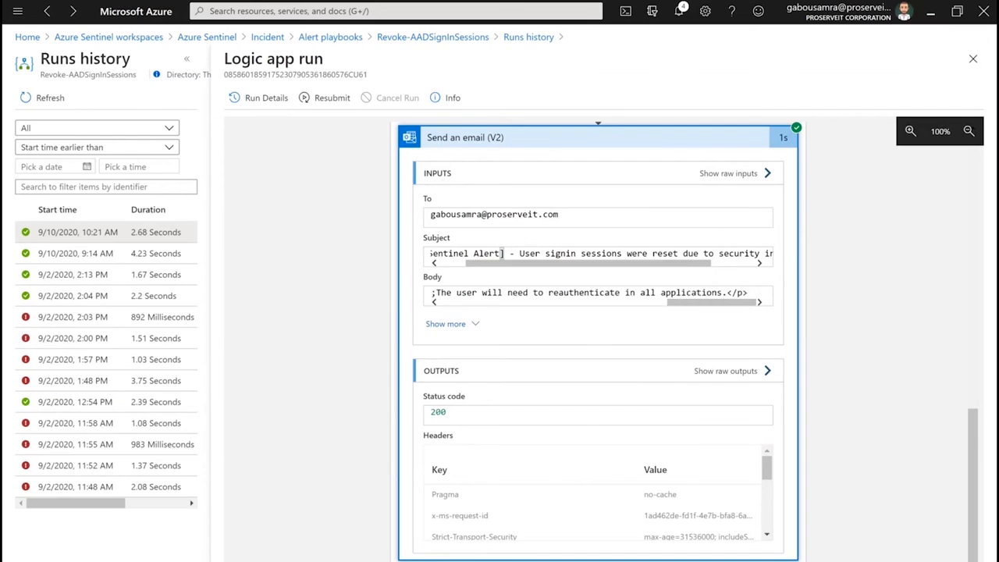
# Switch to Outlook, read the newest Azure Sentinel alert message about reset sign-in sessions, and return to the playbook run
pyautogui.hotkey('alt', 'Tab')
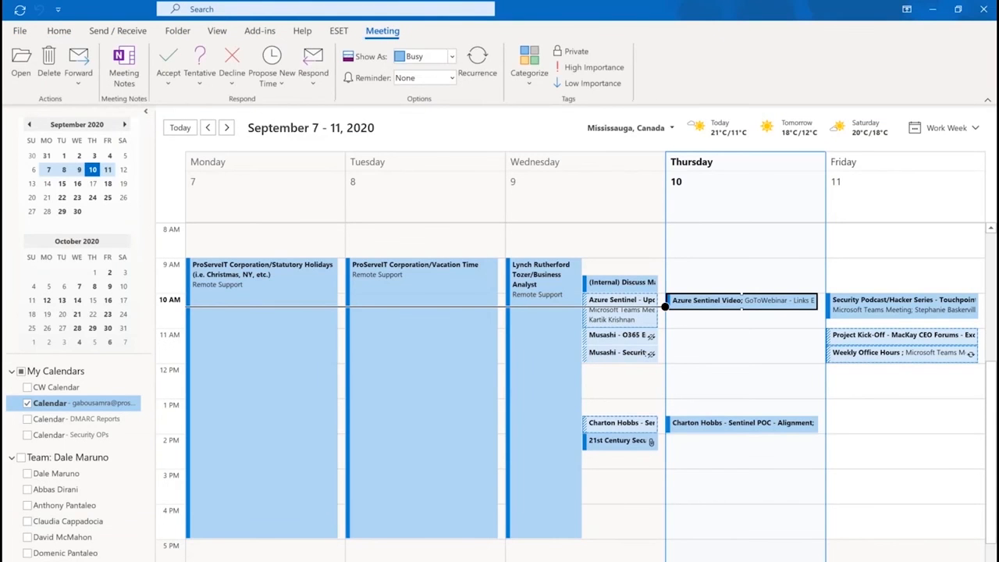
pyautogui.hotkey('ctrl', '1')
pyautogui.click(244, 178)
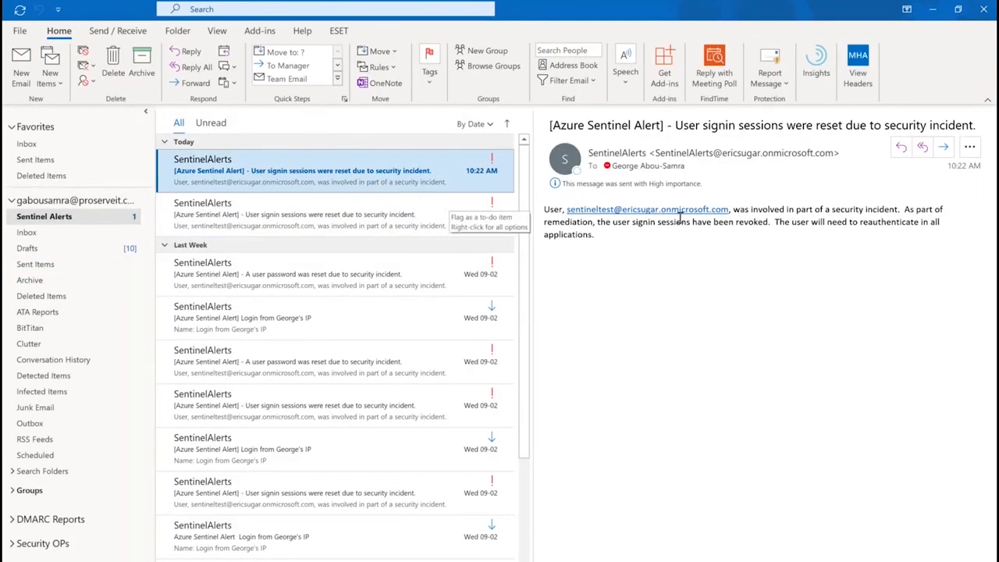
pyautogui.tripleClick(549, 211)
pyautogui.click(544, 209)
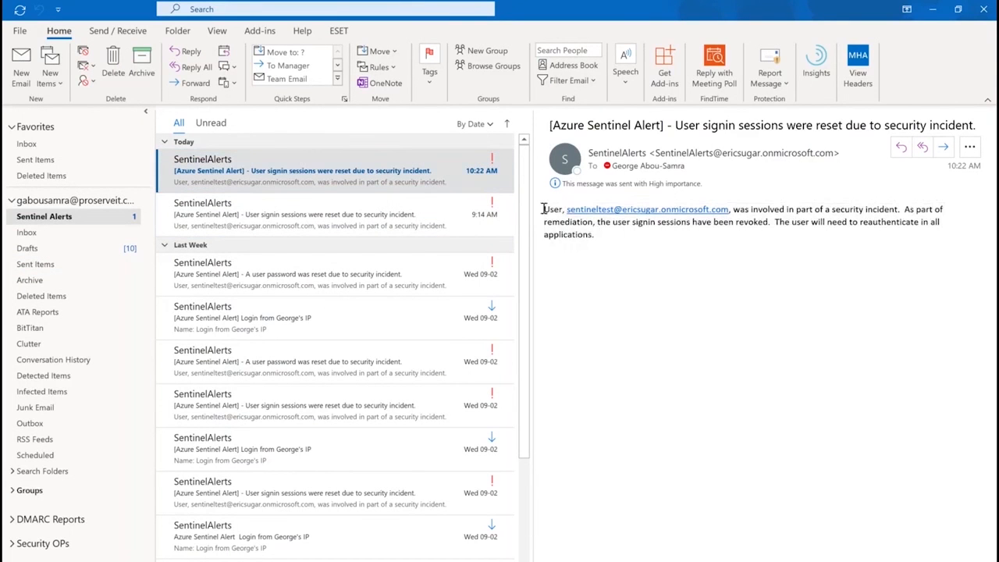
pyautogui.click(931, 10)
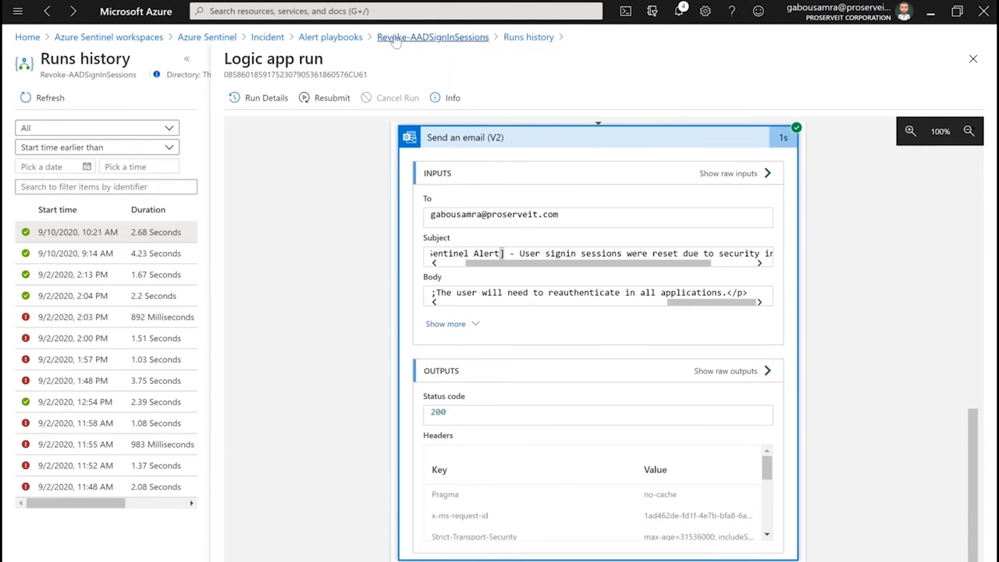
# Go back to the alert playbooks, run Block-AADUser and open its most recent run
pyautogui.click(337, 39)
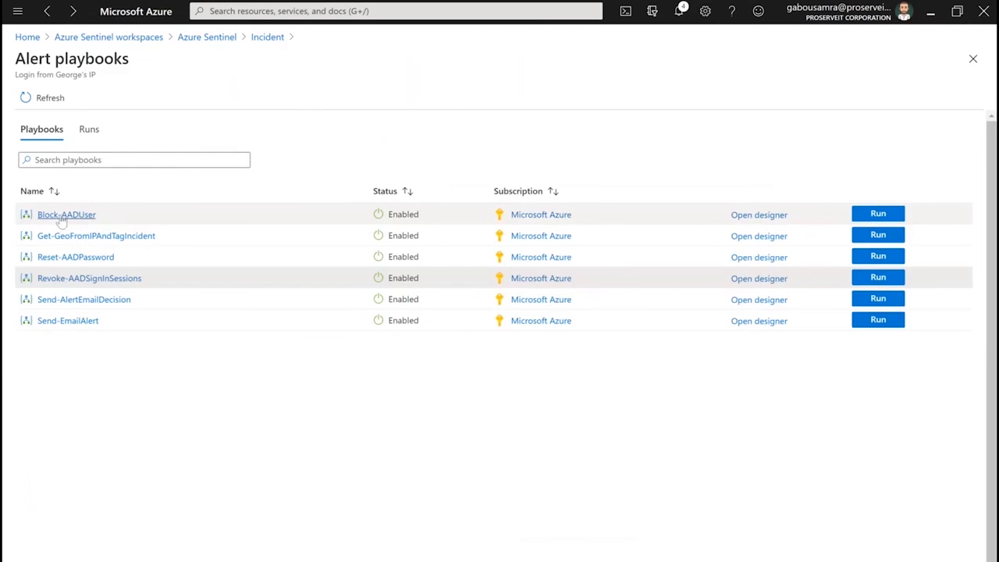
pyautogui.click(879, 216)
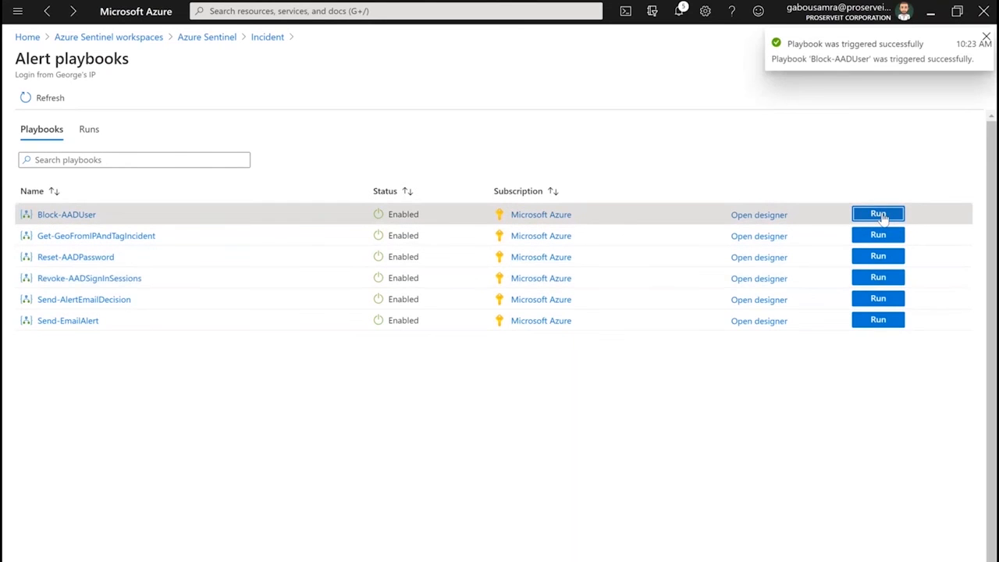
pyautogui.click(59, 215)
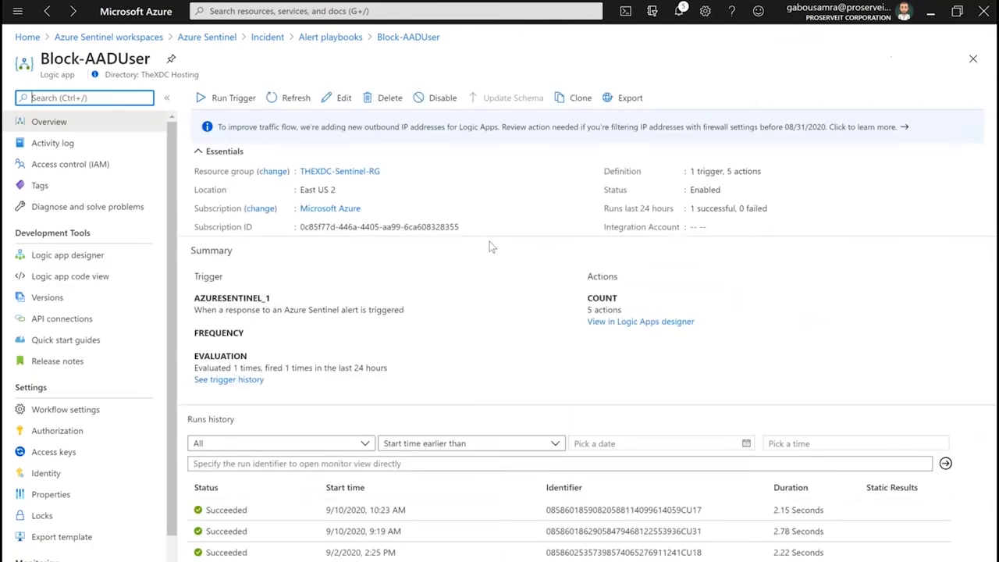
pyautogui.click(755, 519)
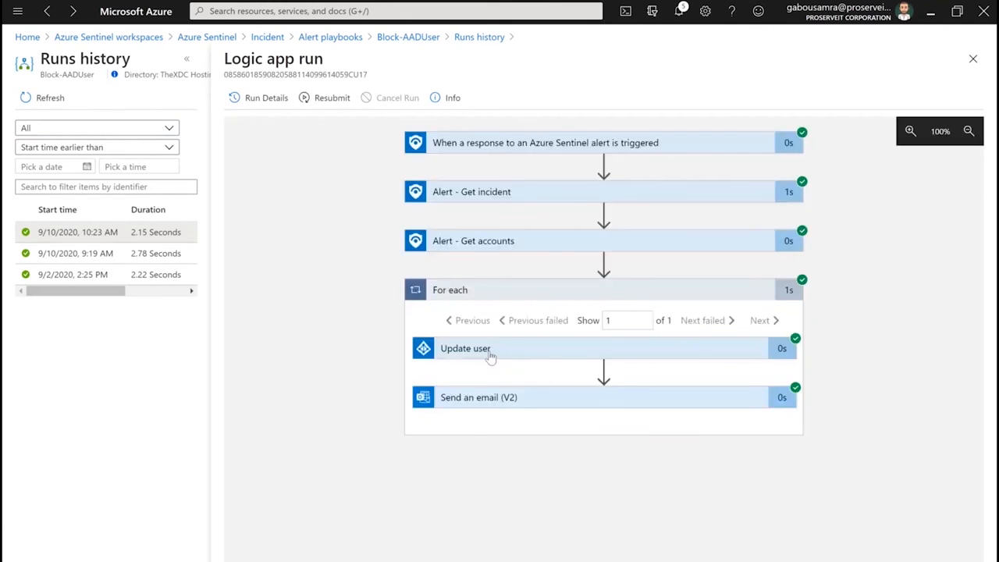
# Expand the Update user action in the Block-AADUser run and examine its inputs and outputs
pyautogui.click(450, 354)
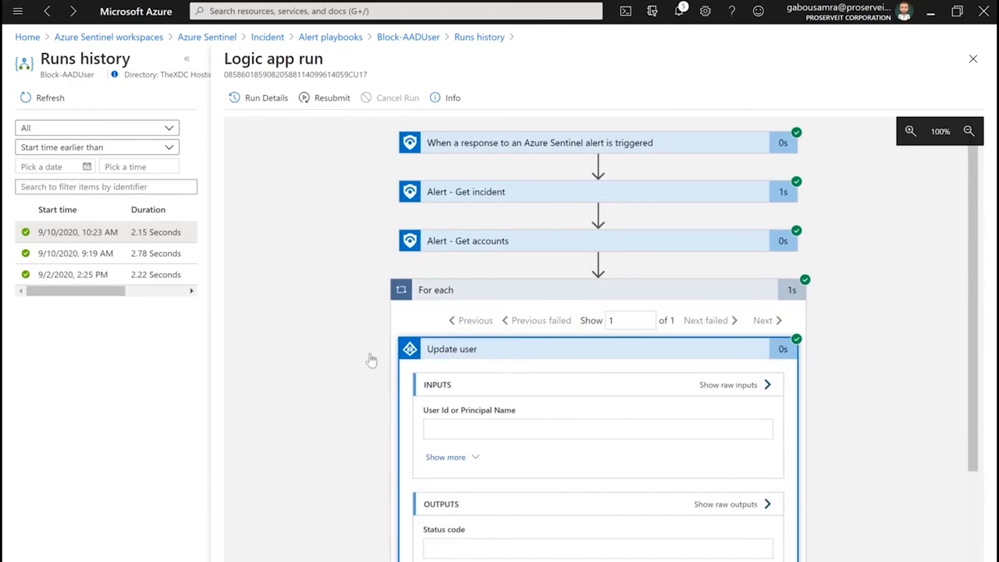
pyautogui.scroll(-3, 375, 451)
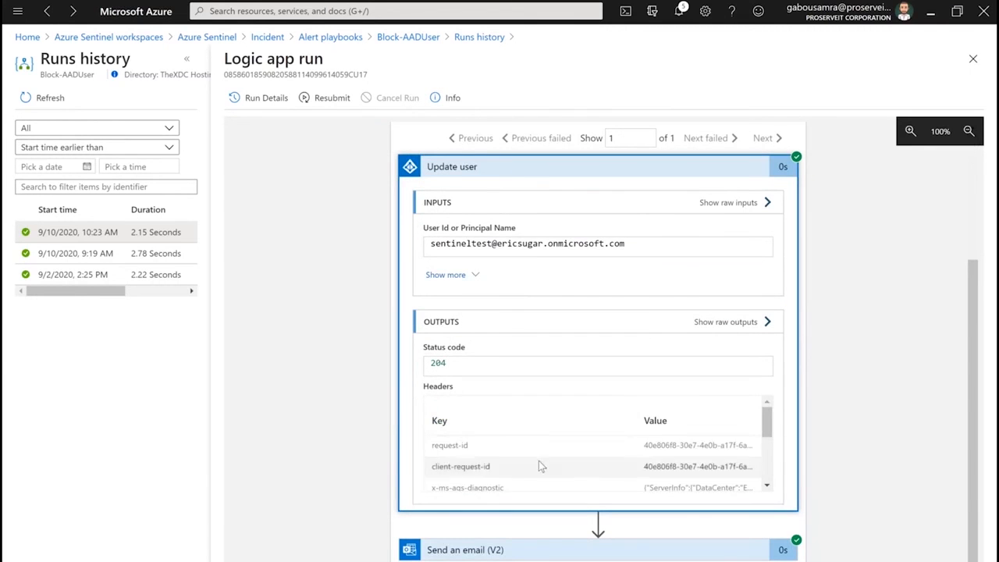
# Read the Update user action's output headers, then reveal its remaining inputs and examine the Account Enabled value
pyautogui.scroll(-2, 541, 465)
pyautogui.scroll(-2, 538, 472)
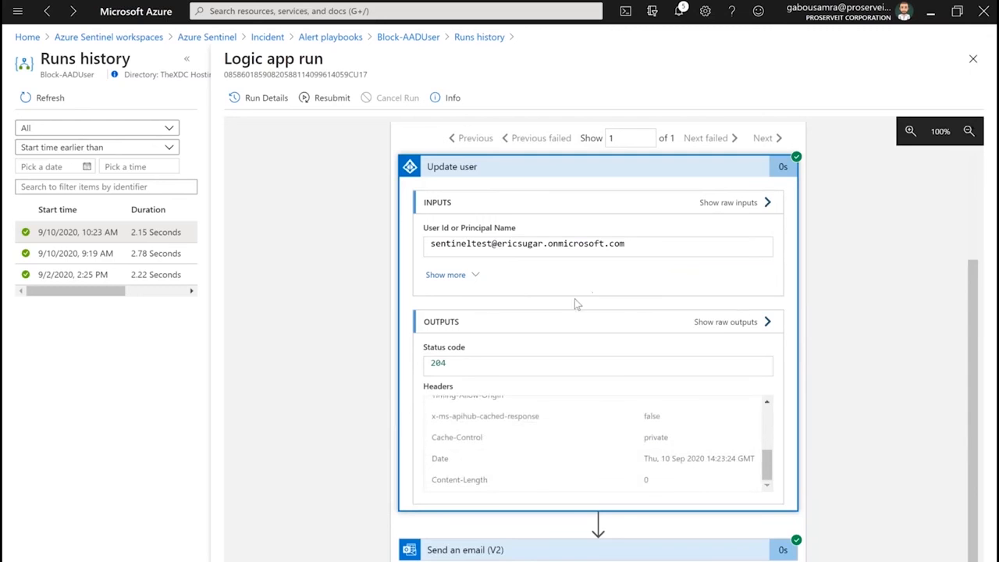
pyautogui.click(458, 284)
pyautogui.moveTo(426, 267); pyautogui.dragTo(423, 294)
pyautogui.click(452, 285)
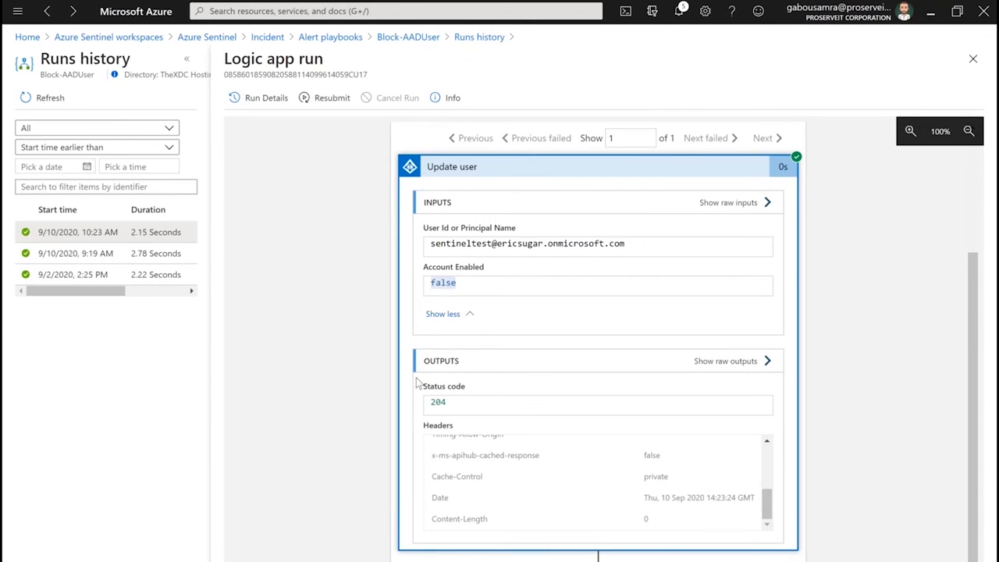
# Review the recipient, subject and message body of the Send an email (V2) action in the Block-AADUser run
pyautogui.scroll(-3, 502, 379)
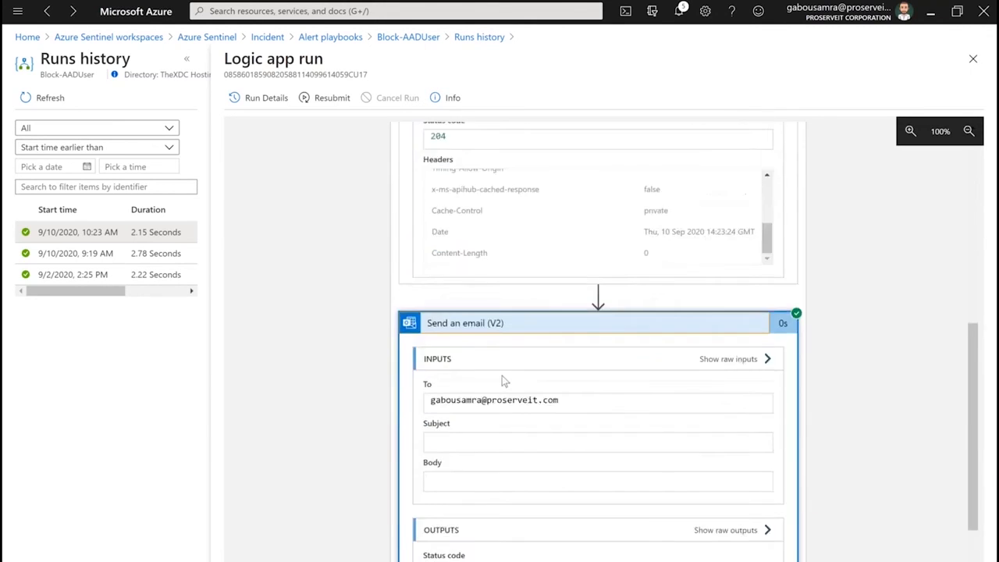
pyautogui.scroll(-2, 546, 374)
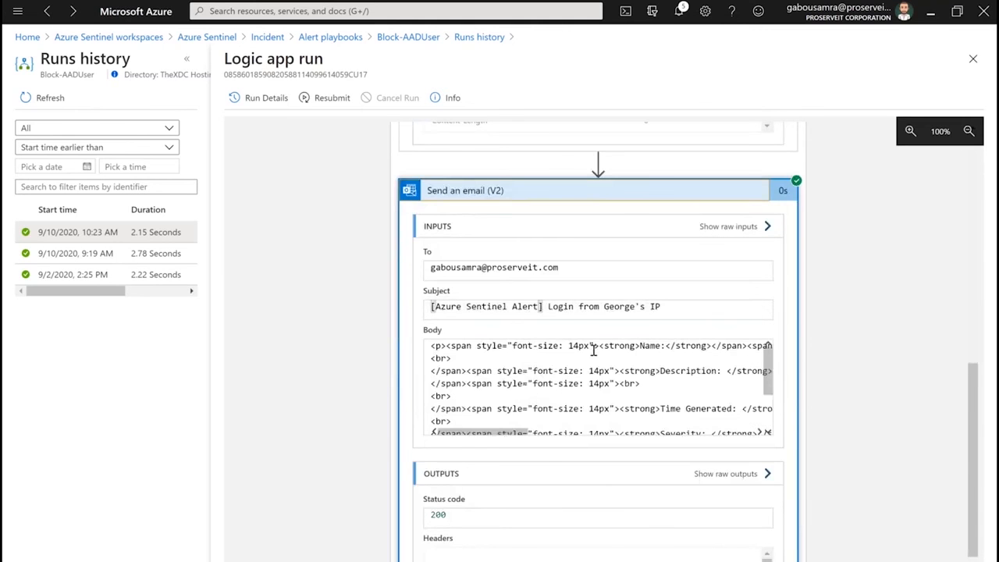
pyautogui.moveTo(609, 357); pyautogui.dragTo(684, 426)
pyautogui.scroll(-2, 645, 388)
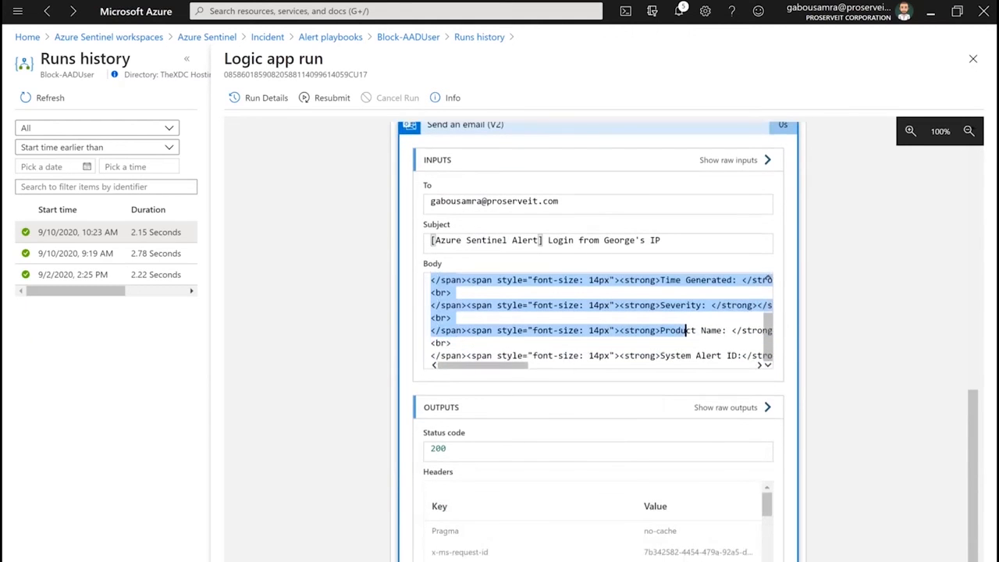
# Switch to Outlook, read the newest Azure Sentinel login alert message, and return to the playbook run
pyautogui.hotkey('alt', 'Tab')
pyautogui.click(310, 174)
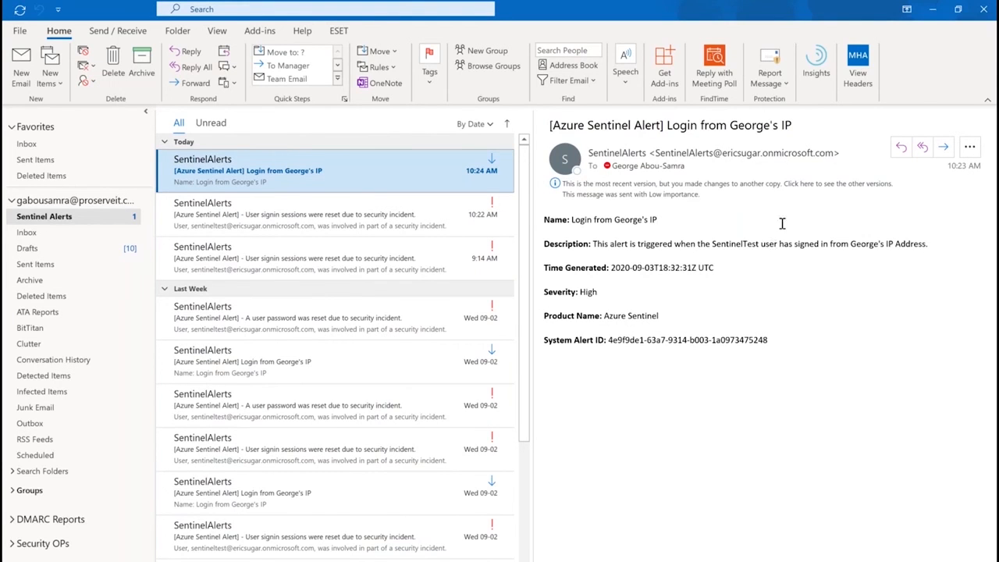
pyautogui.click(936, 12)
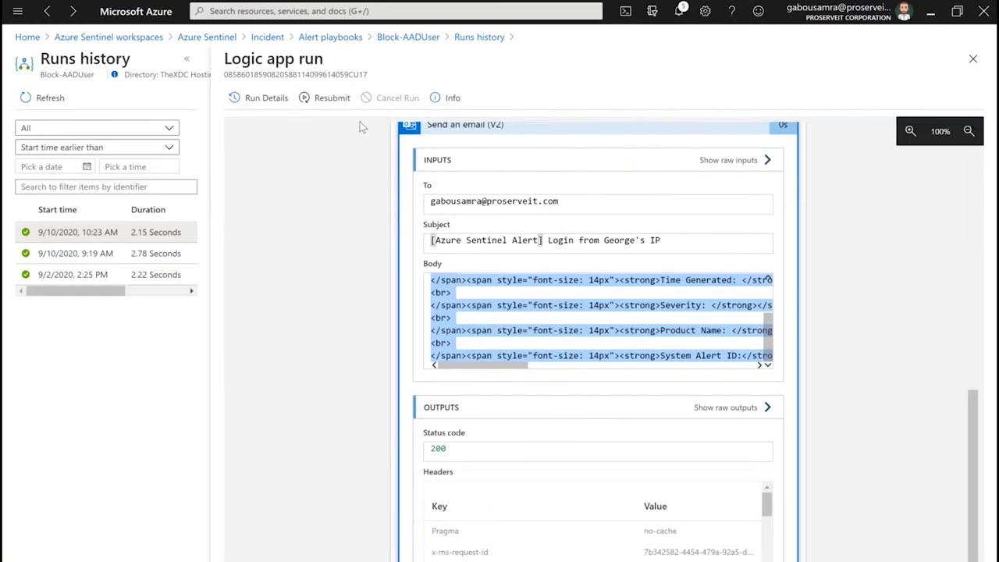
# Go back to Azure Sentinel's Hunting page, look over the built-in queries and run all of them
pyautogui.click(205, 41)
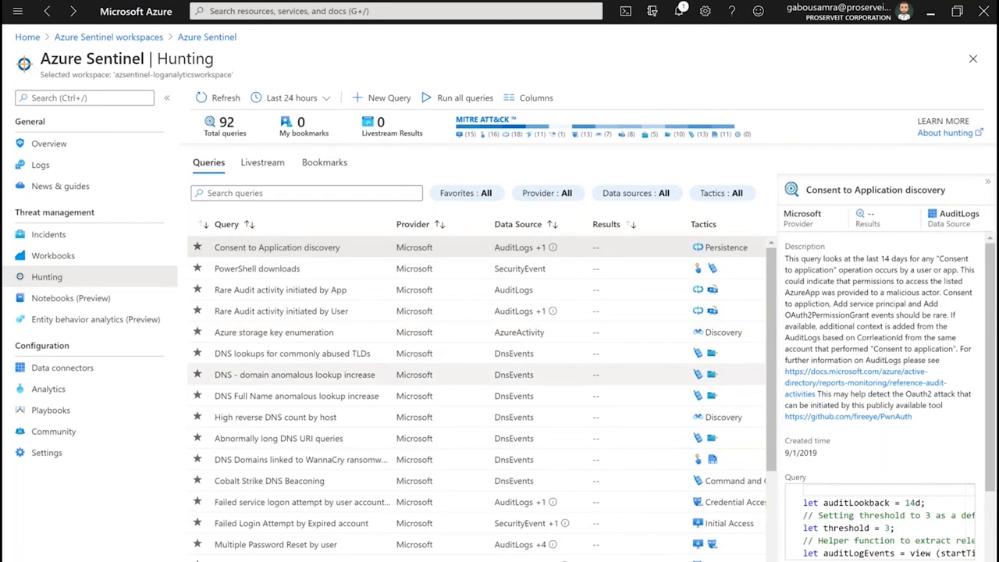
pyautogui.scroll(-3, 476, 373)
pyautogui.scroll(3, 368, 311)
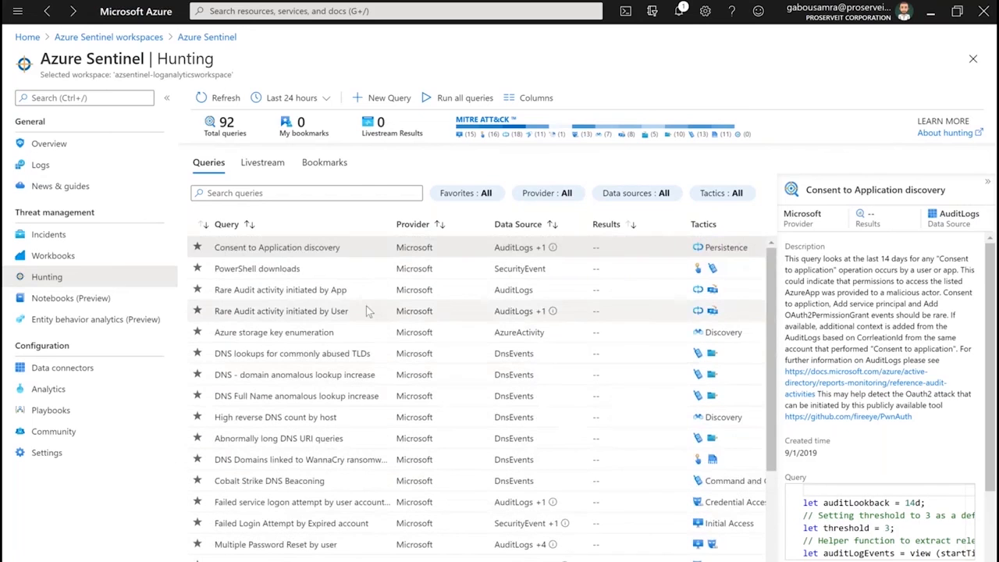
pyautogui.click(464, 99)
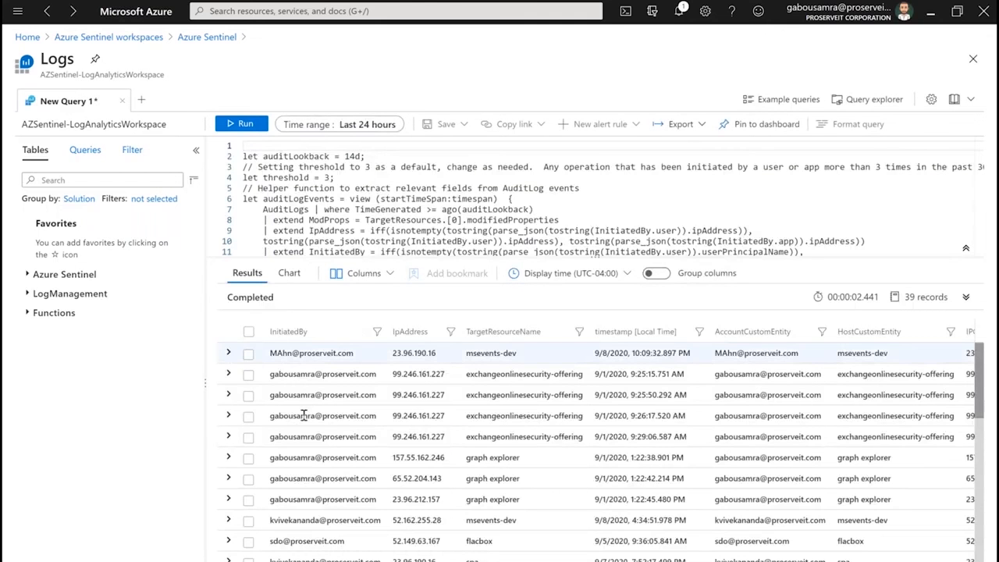
# Examine the rows and further columns of the Consent to Application discovery results in Logs, then return to the hunting queries
pyautogui.scroll(-1, 304, 457)
pyautogui.scroll(-5, 304, 456)
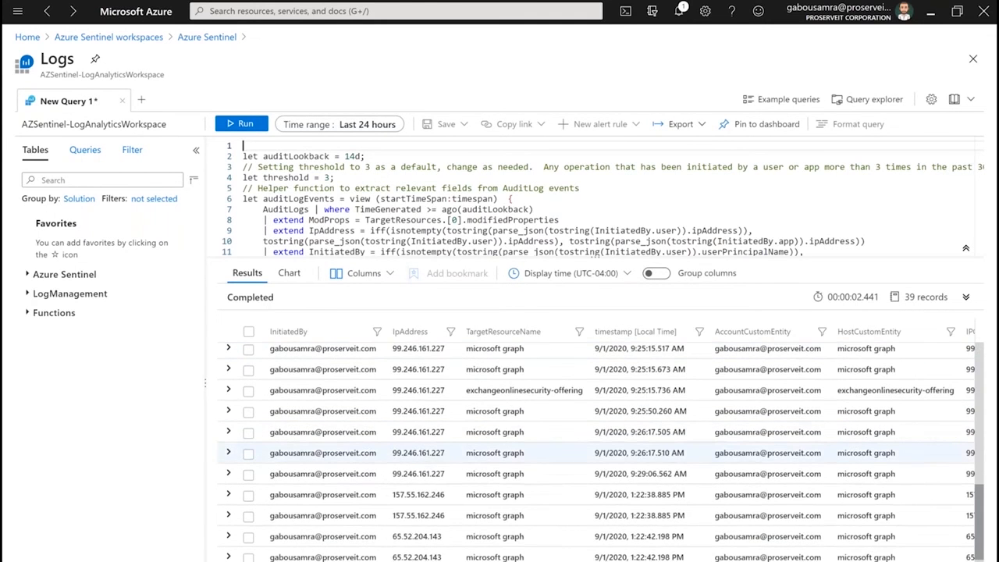
pyautogui.scroll(6, 304, 456)
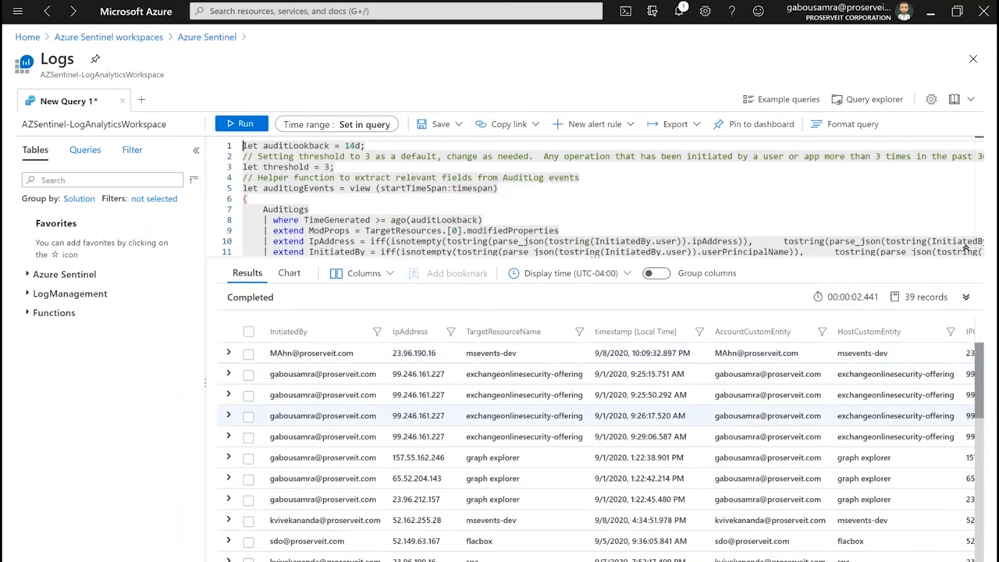
pyautogui.hscroll(10, 593, 445)
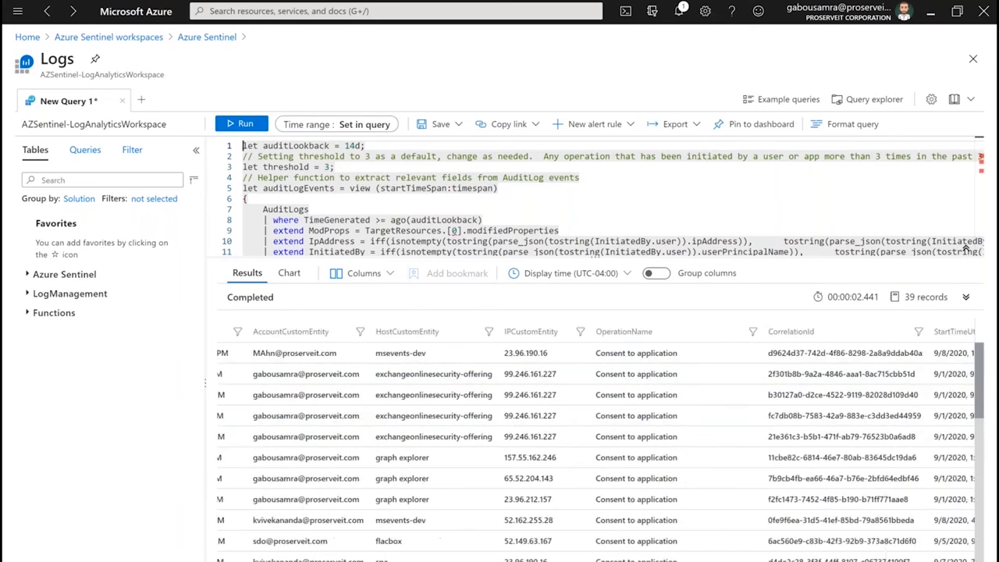
pyautogui.hscroll(-10, 593, 445)
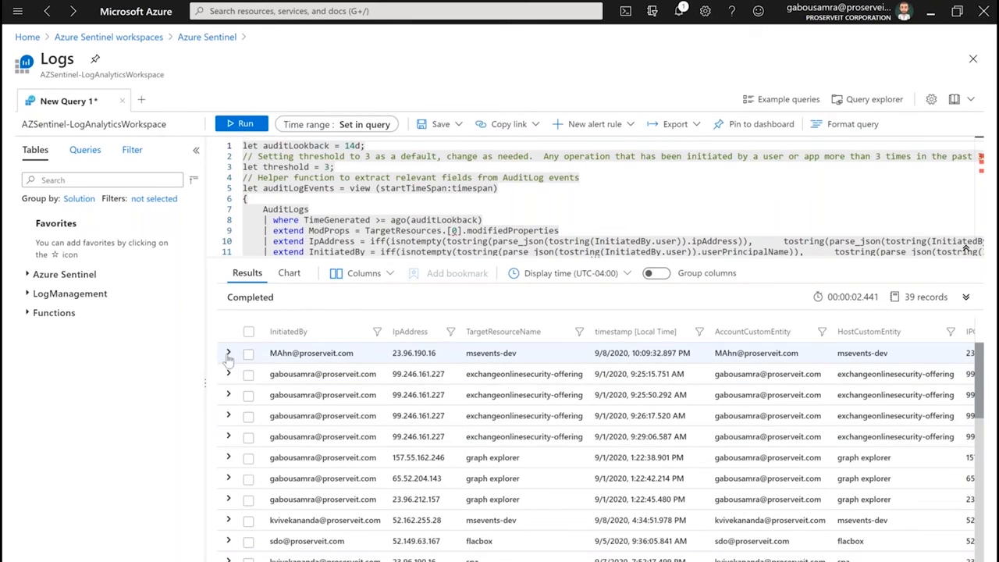
pyautogui.click(201, 39)
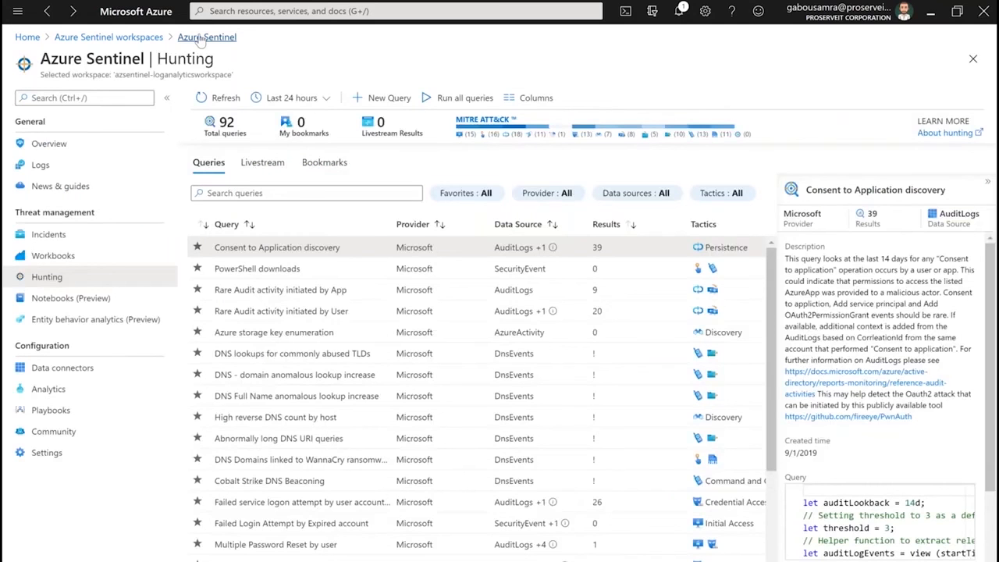